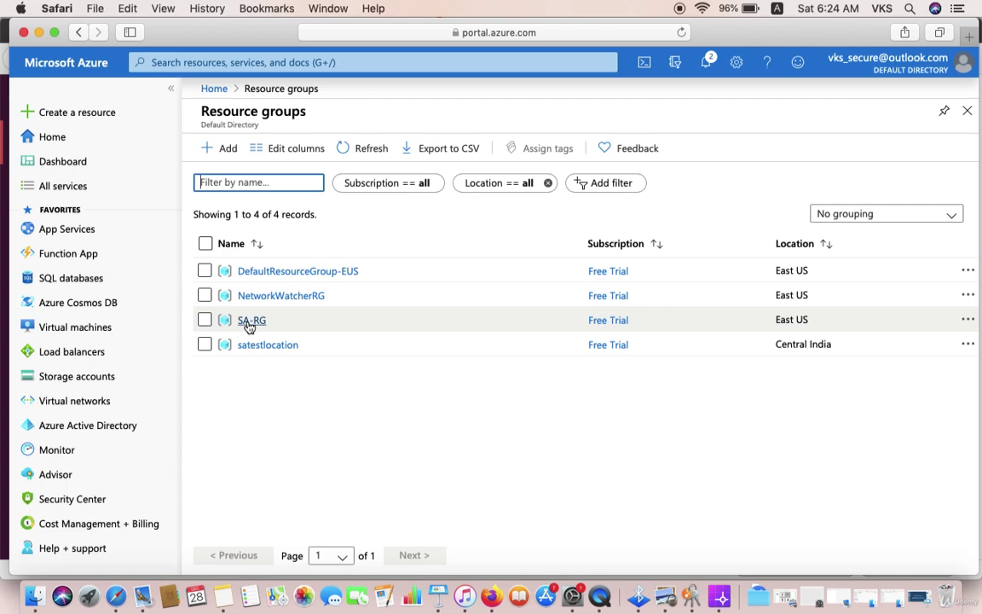
Open Azure Monitor's Metrics page and set the chart scope to the satest389 storage account in the sa-rg resource group
click(62, 451)
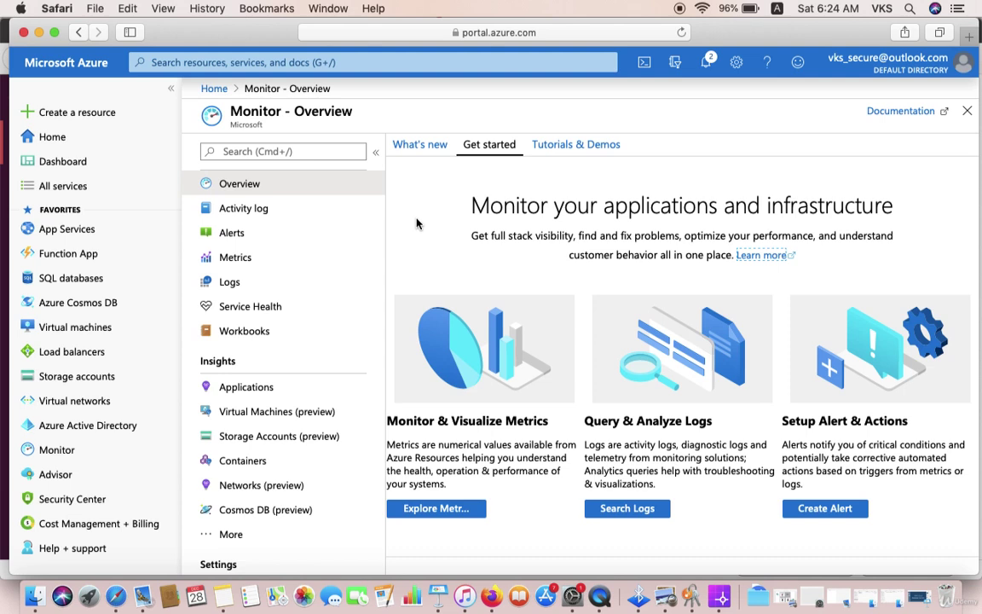
click(250, 264)
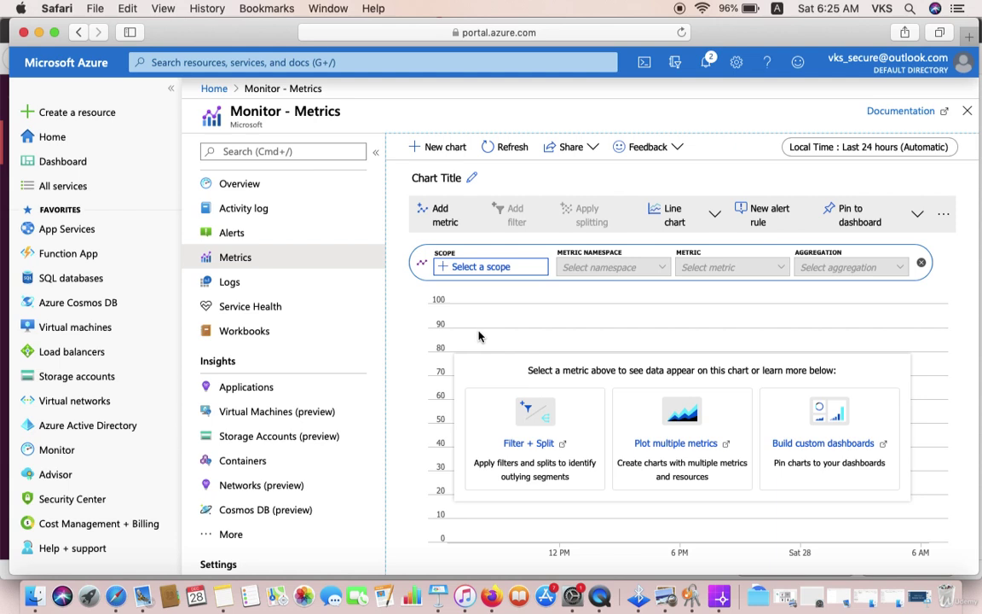
click(483, 267)
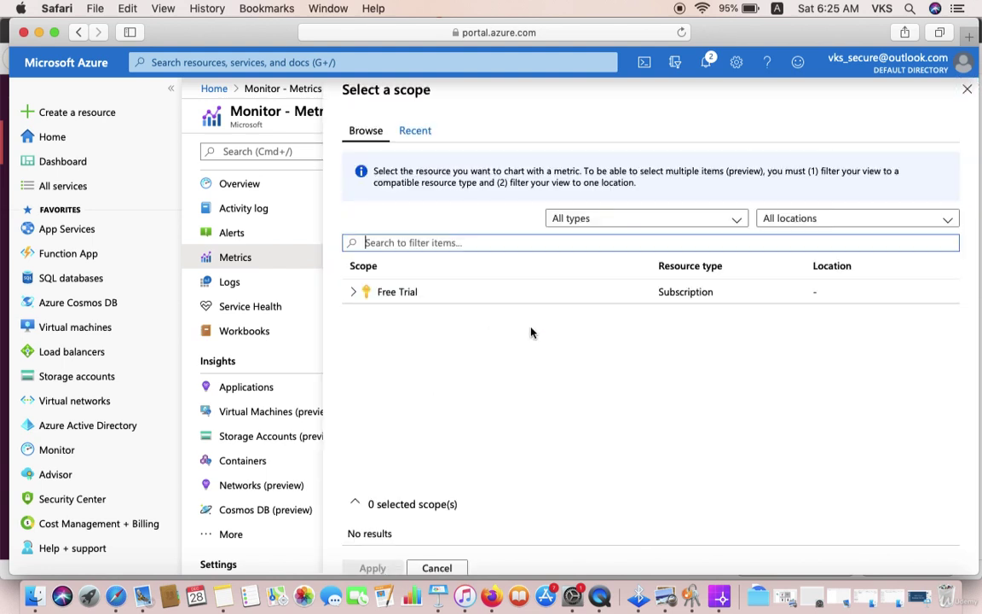
click(406, 291)
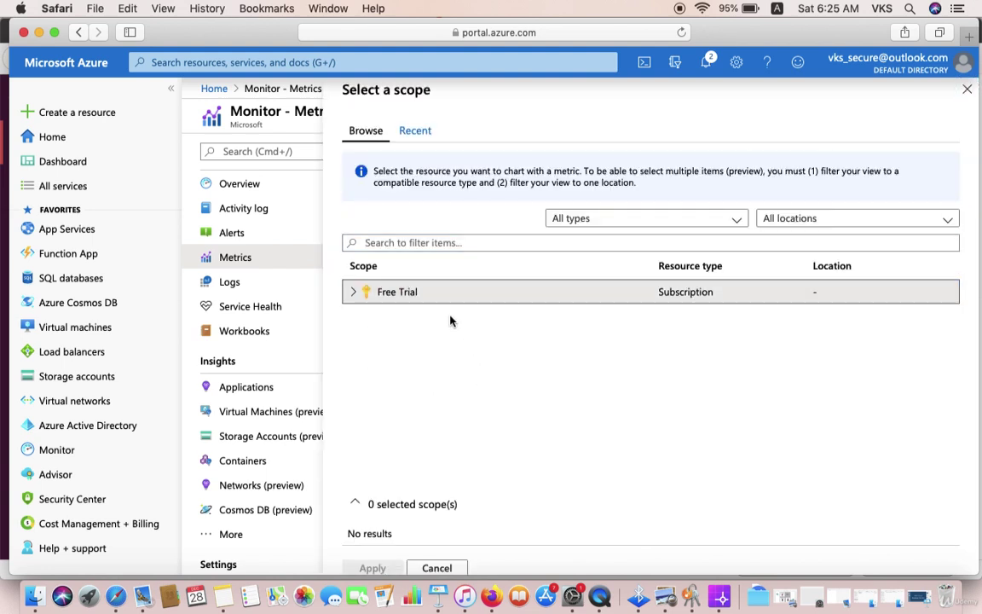
click(354, 293)
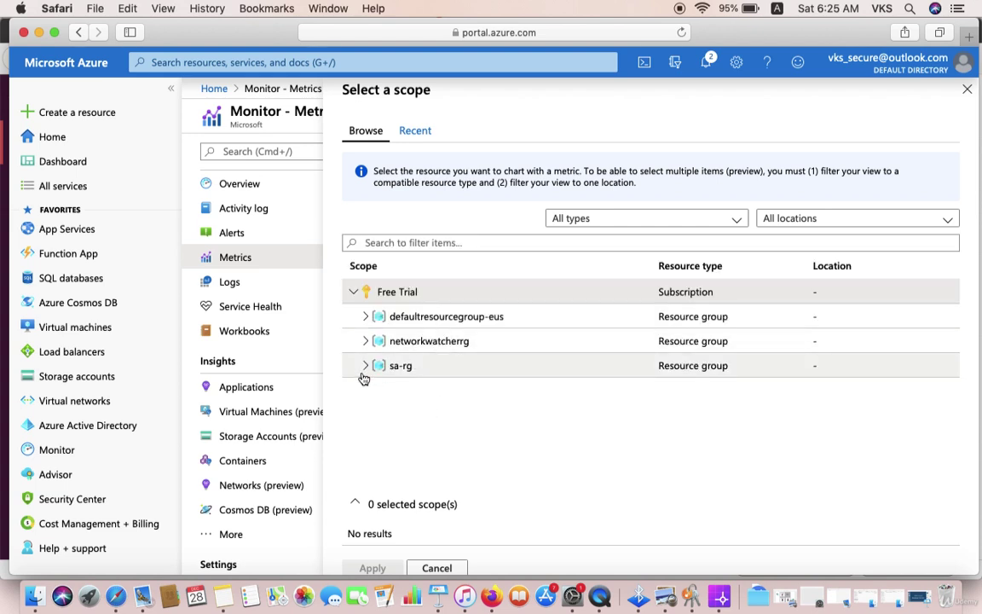
click(366, 366)
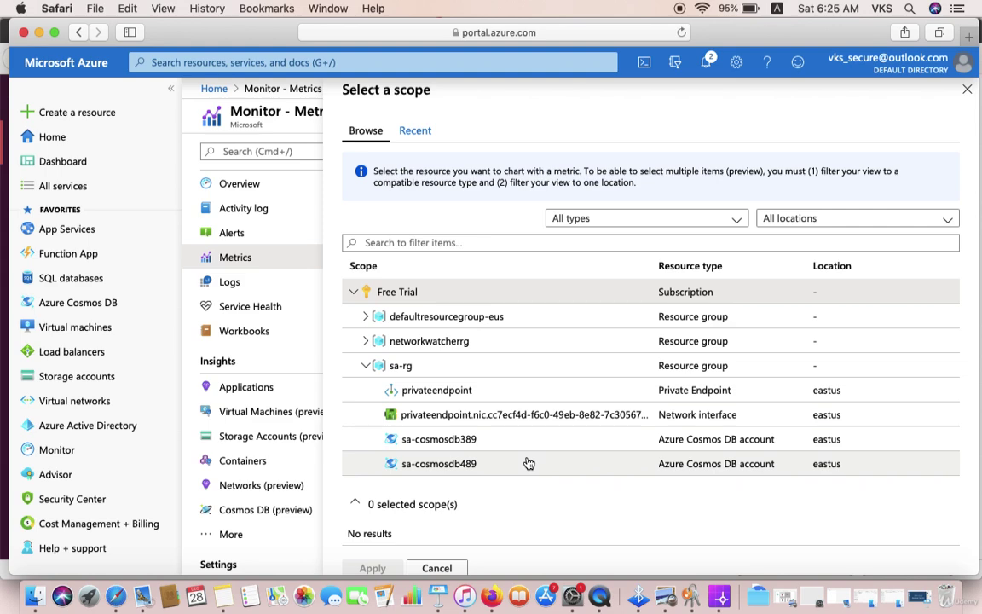
scroll(529, 463, down, 5)
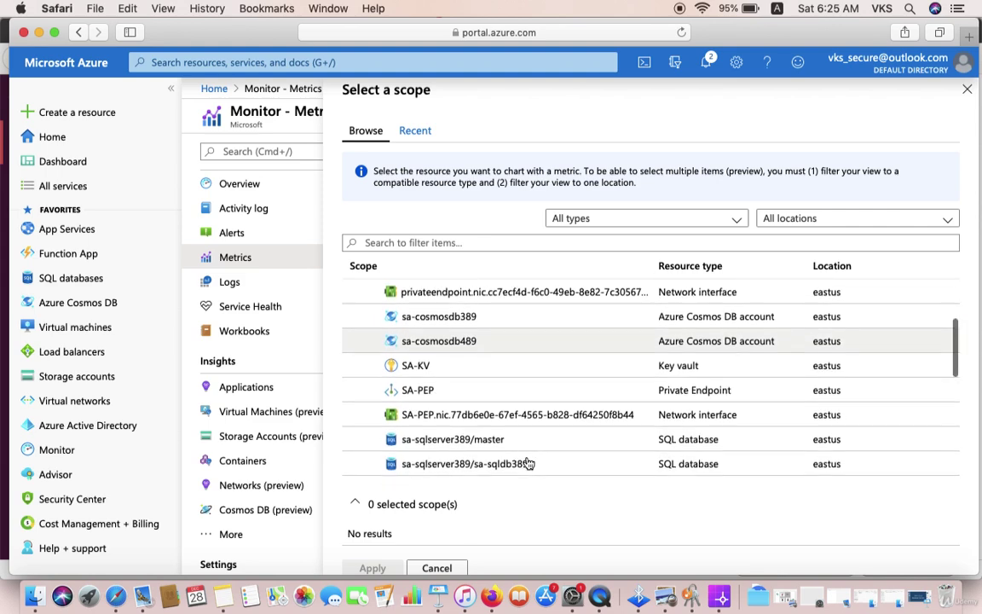
scroll(528, 463, down, 5)
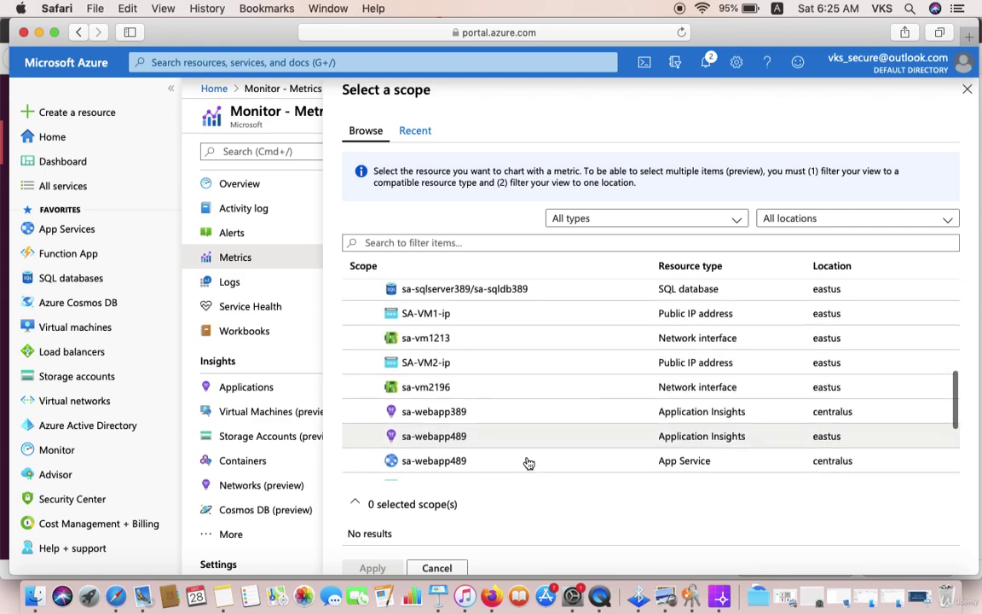
scroll(511, 448, down, 1)
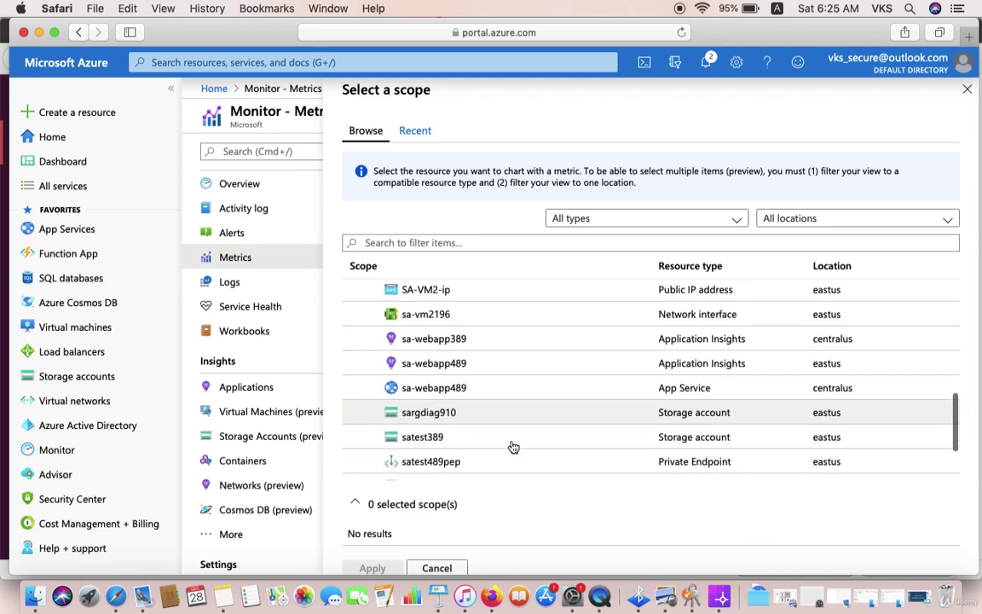
click(432, 438)
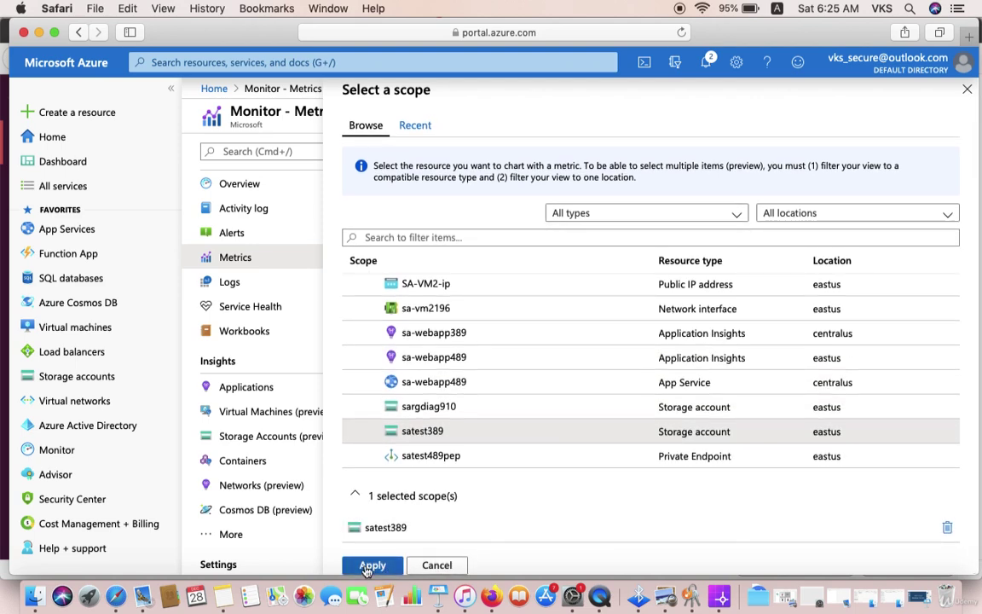
click(372, 567)
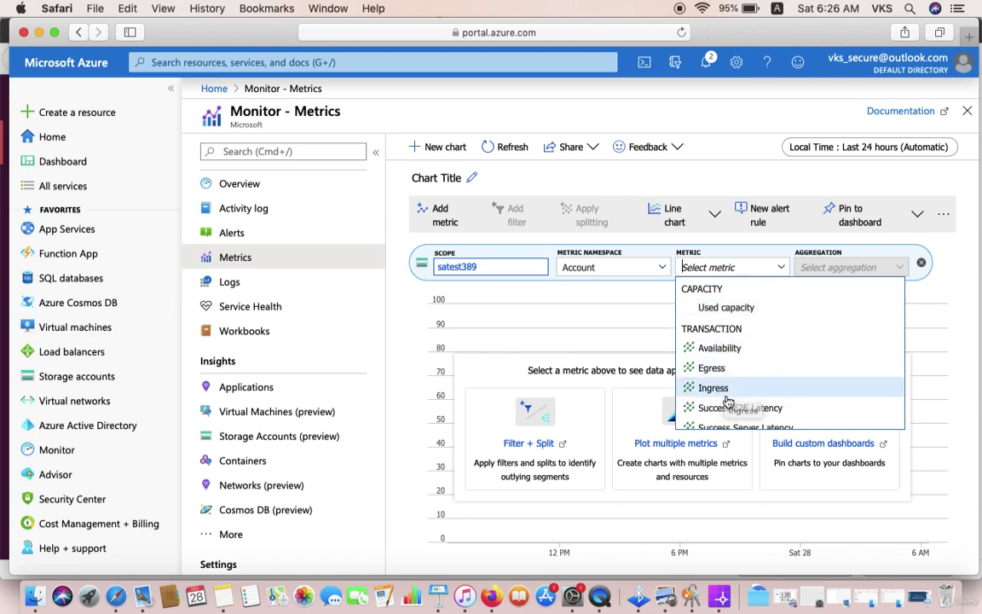
Chart the Transactions metric for satest389 and check its aggregation options
scroll(733, 401, down, 2)
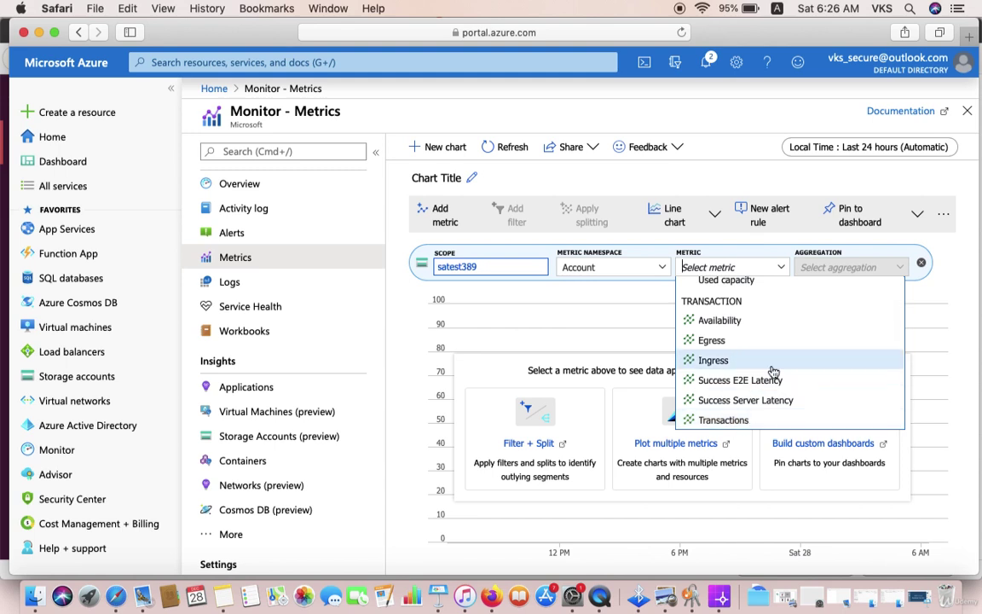
click(747, 421)
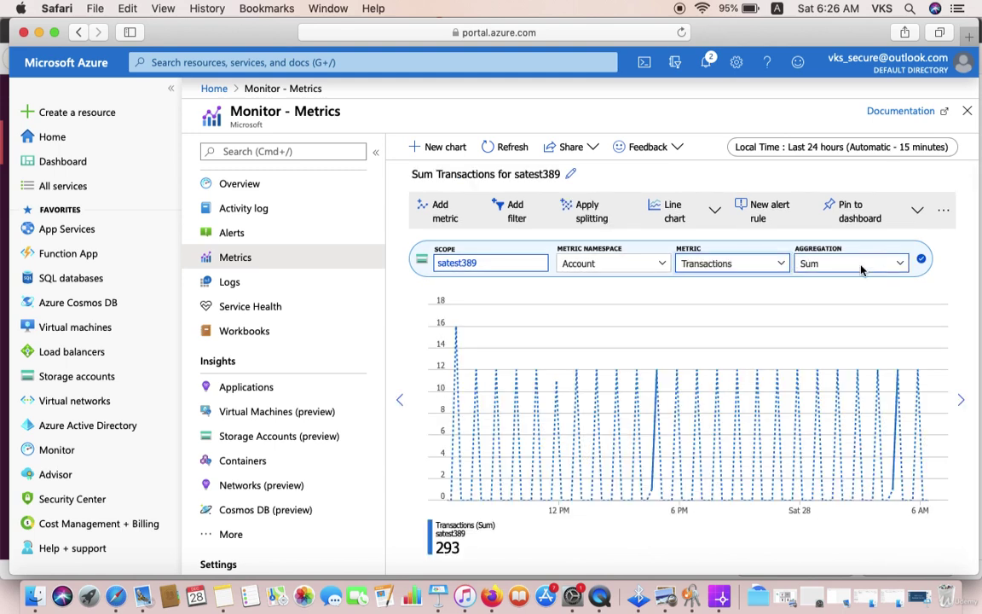
click(860, 266)
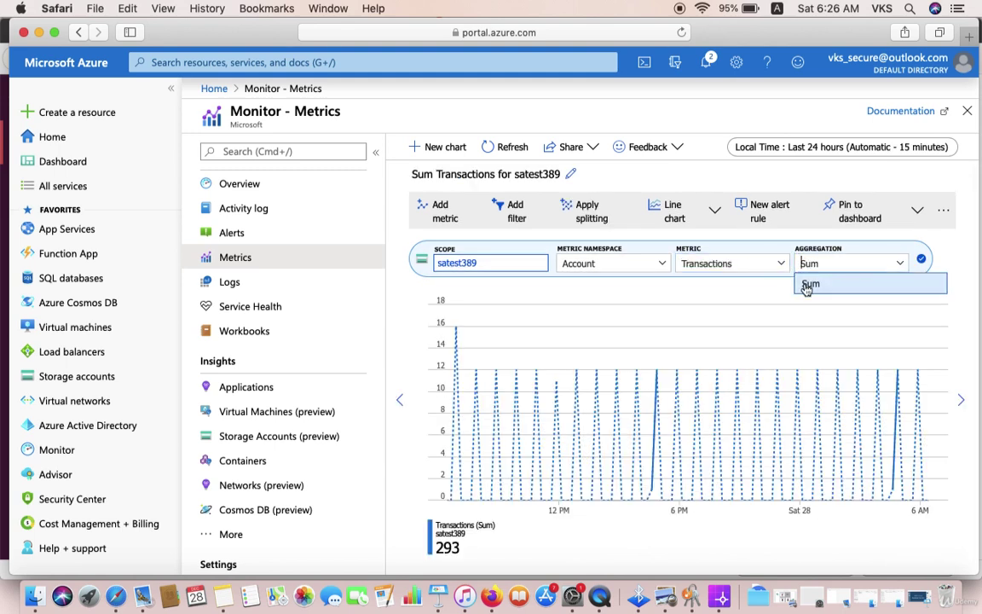
Switch the chart's metric to Egress and open the chart's time range options
click(783, 268)
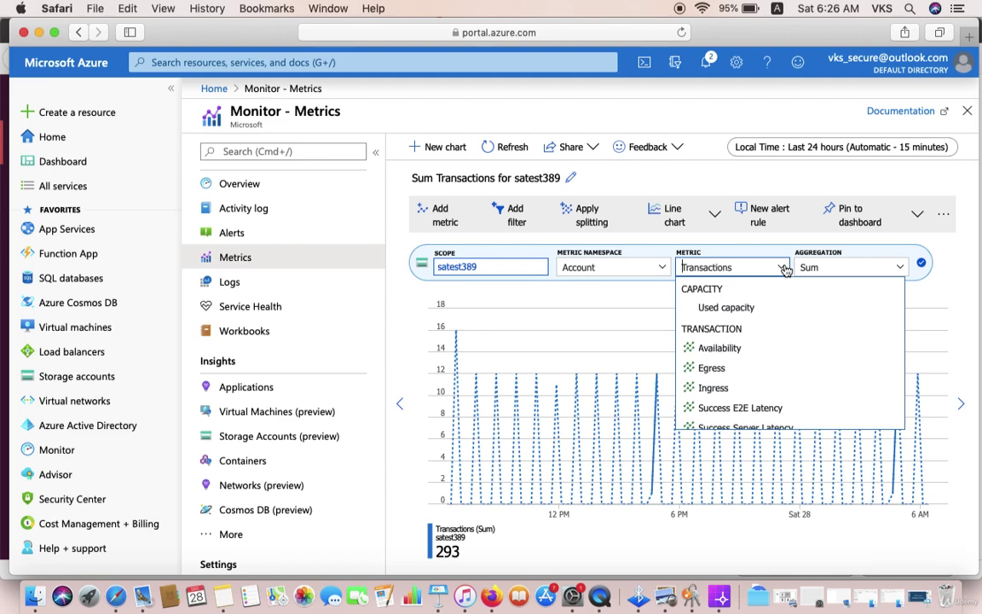
click(748, 369)
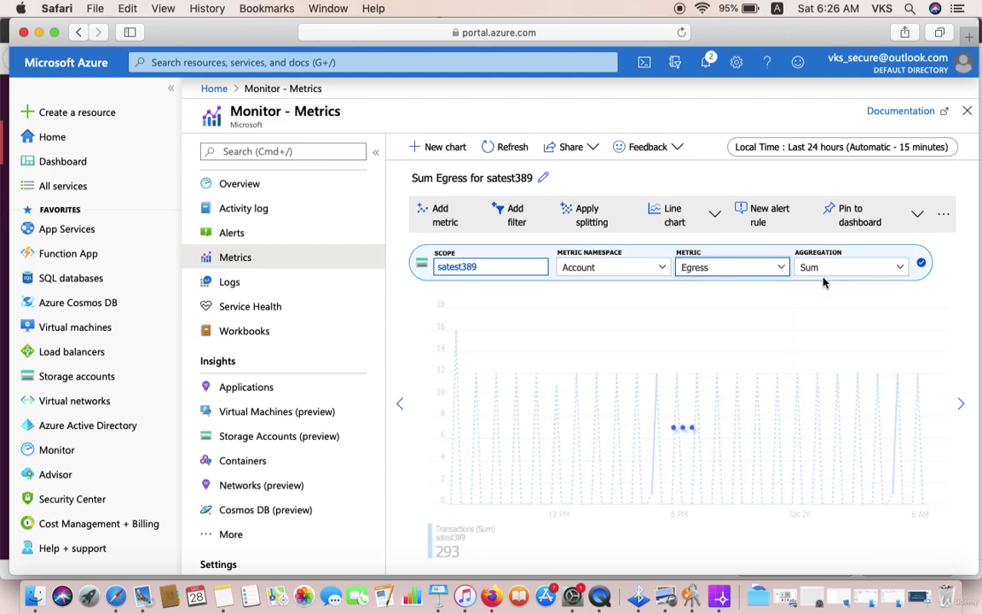
click(887, 149)
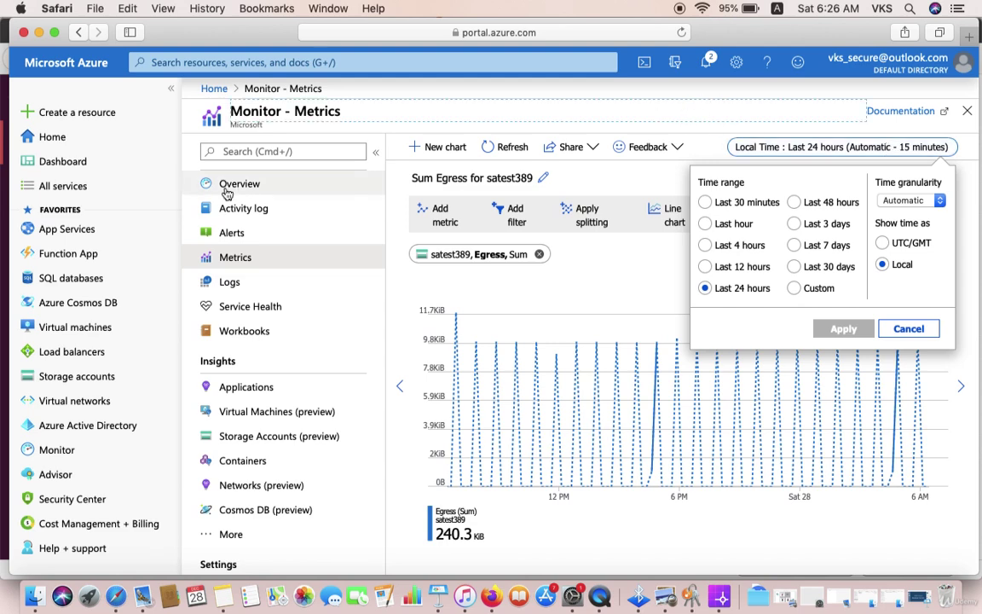
Open the Storage accounts list in a new browser tab and switch to that tab
scroll(67, 450, down, 1)
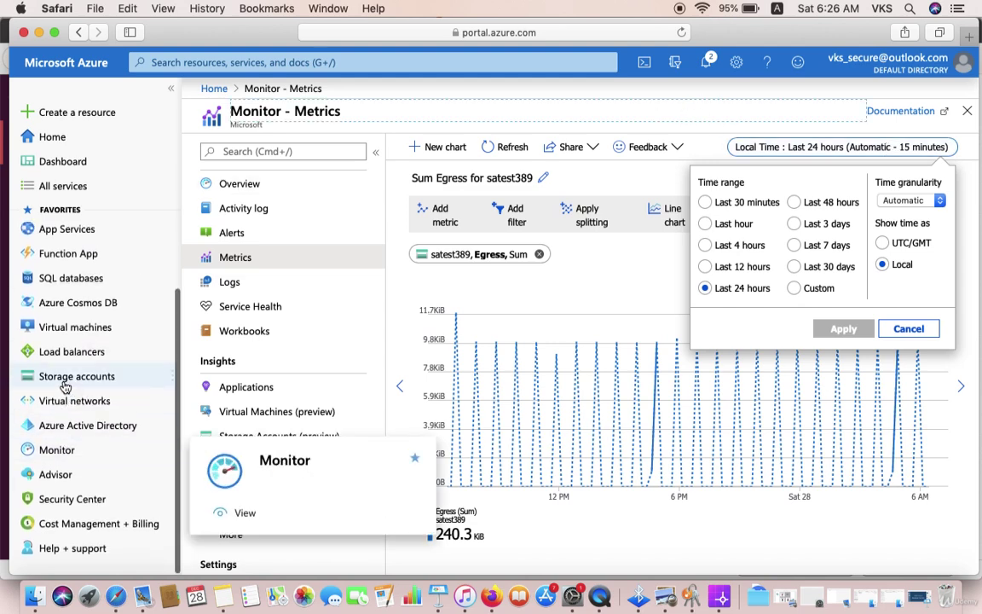
mouse_move(65, 387)
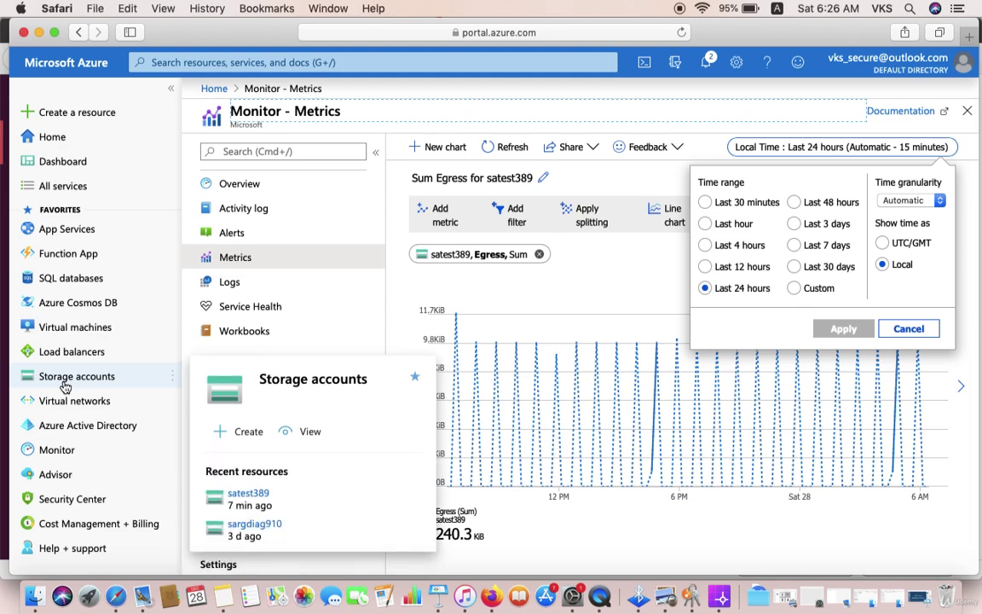
right_click(65, 382)
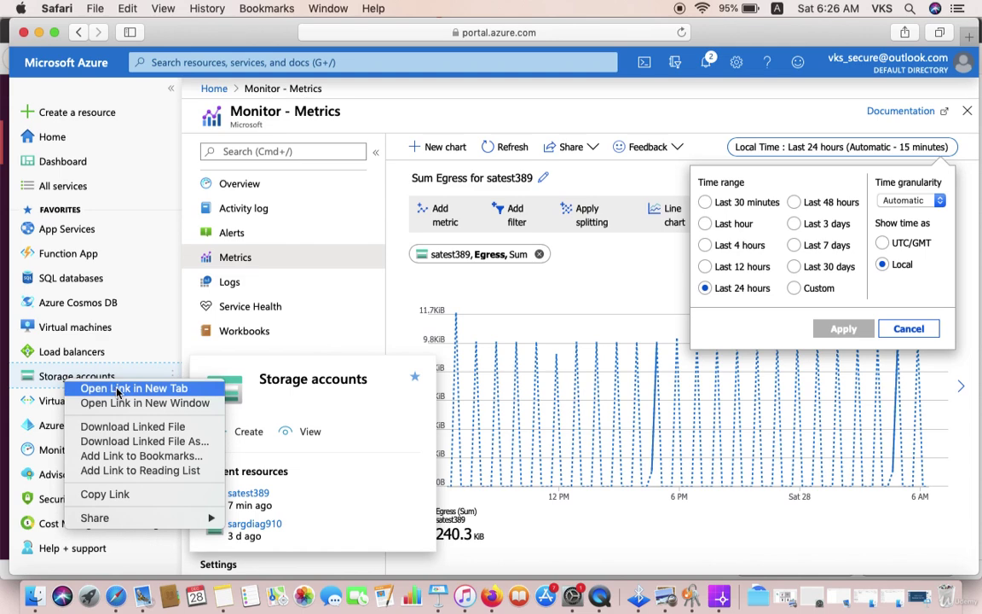
click(408, 303)
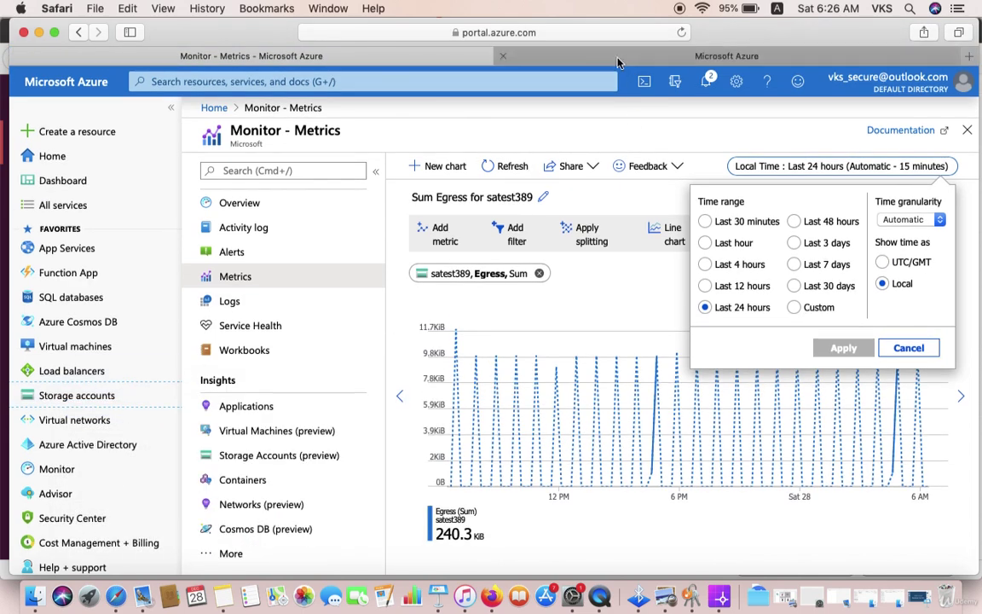
click(618, 58)
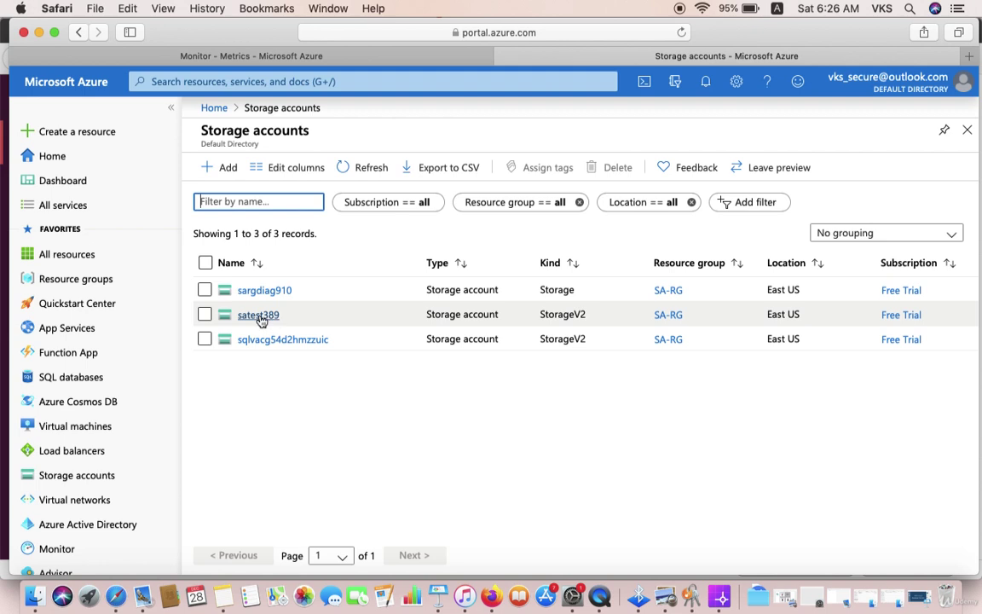
Open the Metrics page of the satest389 storage account and view its scope selection without changing it
click(258, 315)
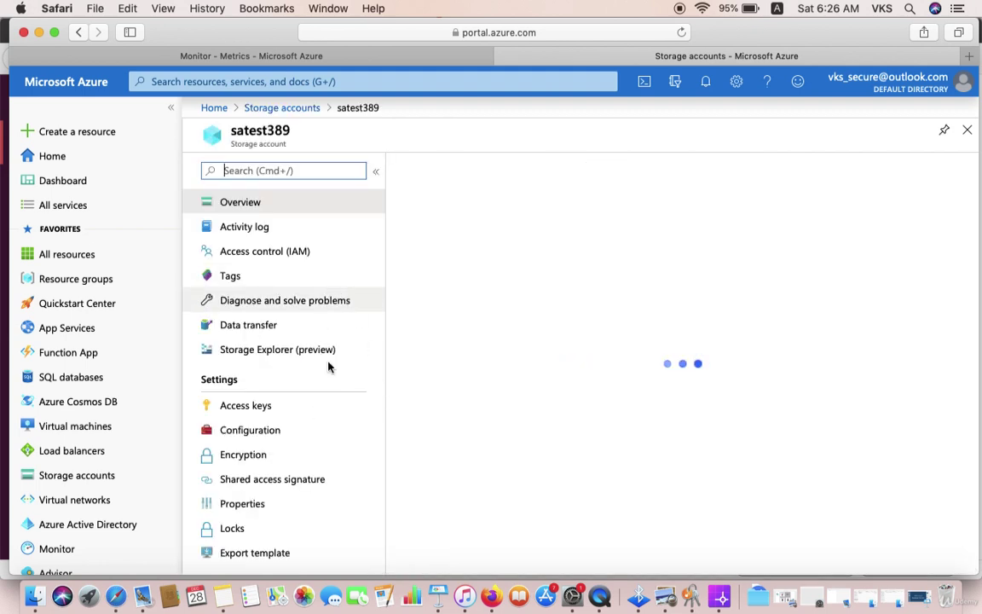
scroll(343, 430, down, 1)
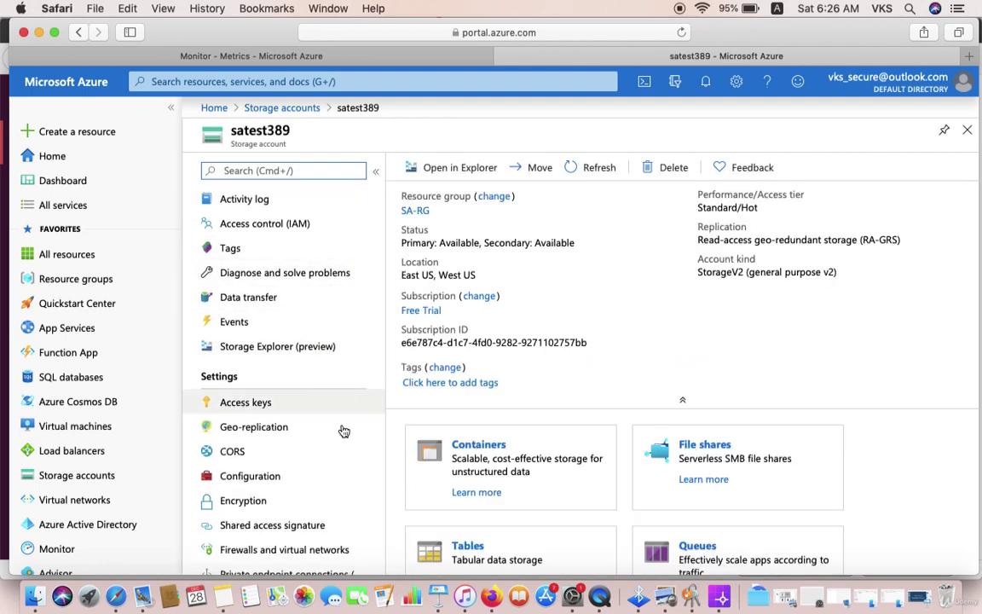
scroll(344, 431, down, 15)
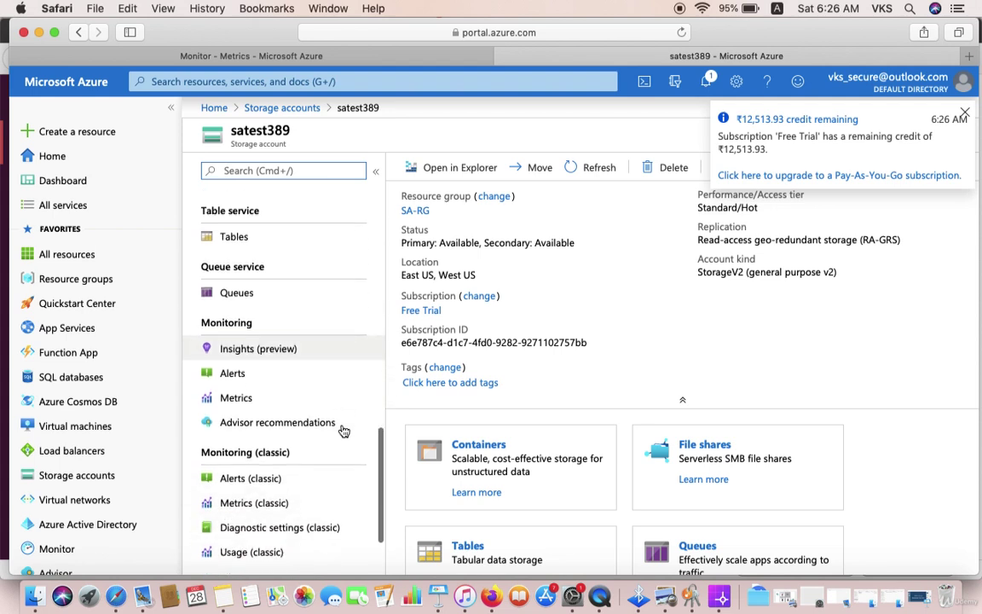
scroll(343, 431, down, 2)
click(265, 347)
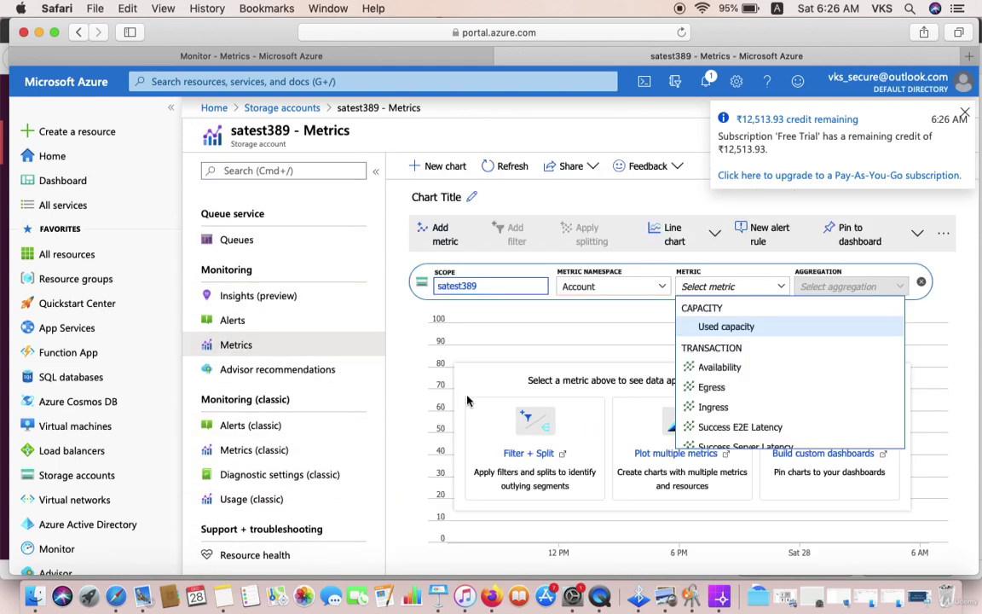
click(499, 290)
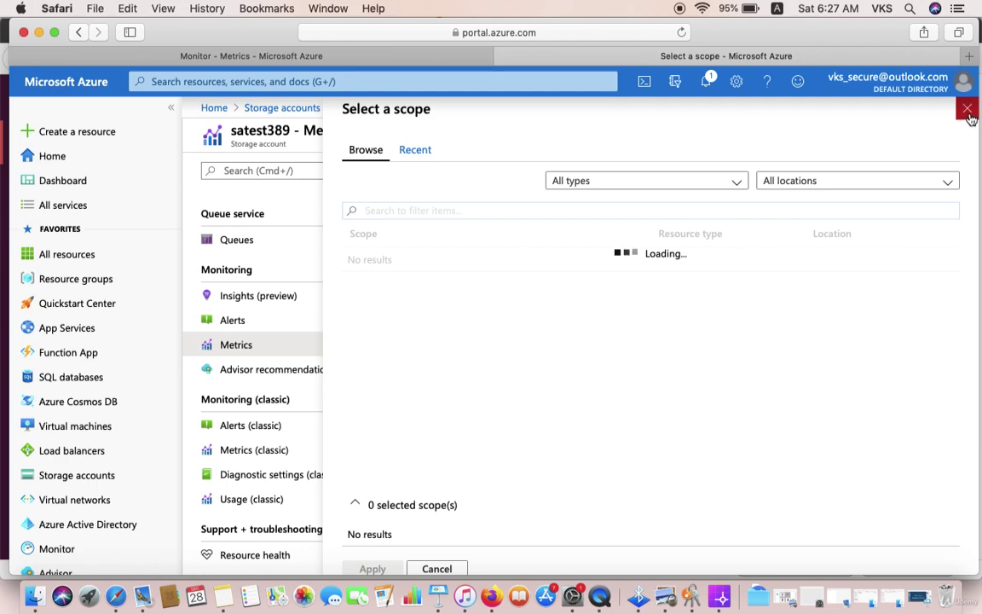
click(968, 111)
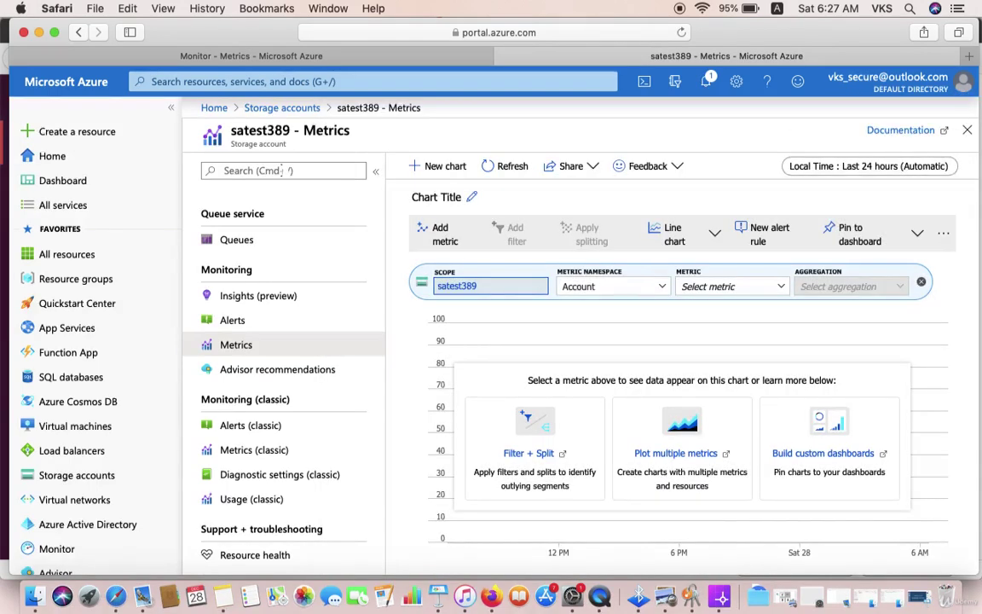
Return to the Monitor metrics chart and set its time range to Last 7 days with a 30 minutes time granularity
click(238, 57)
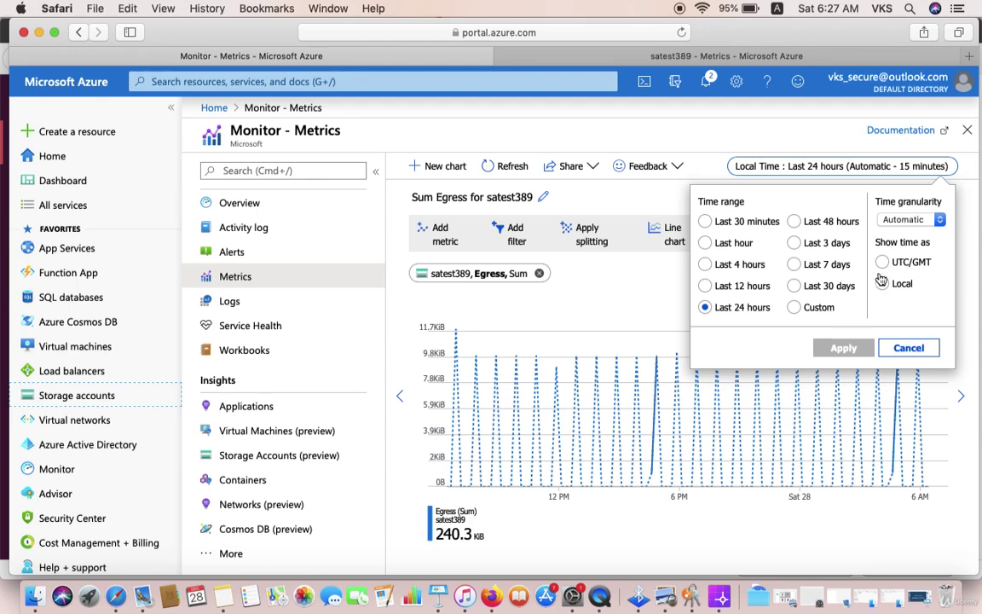
click(906, 348)
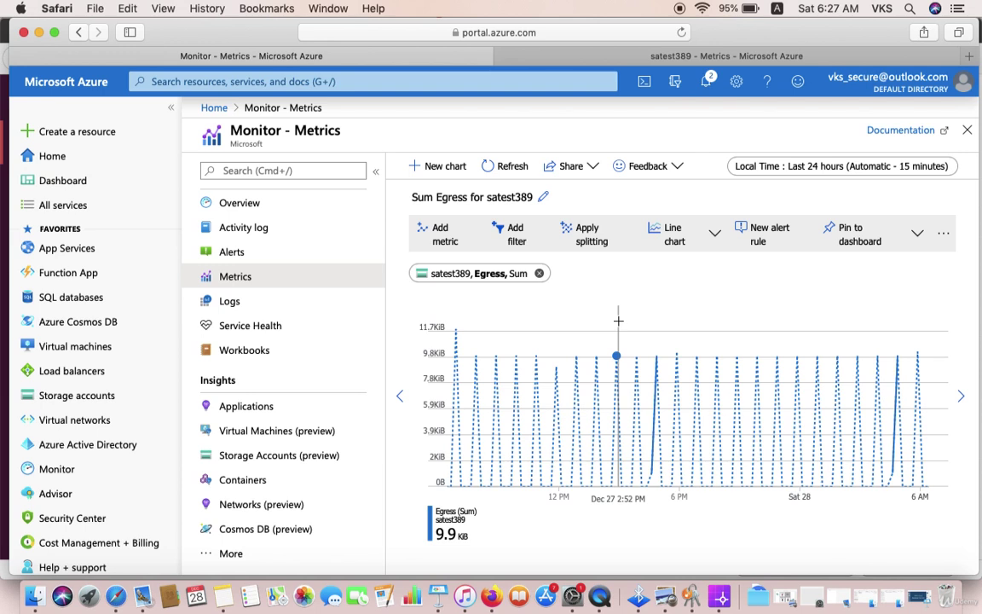
click(809, 170)
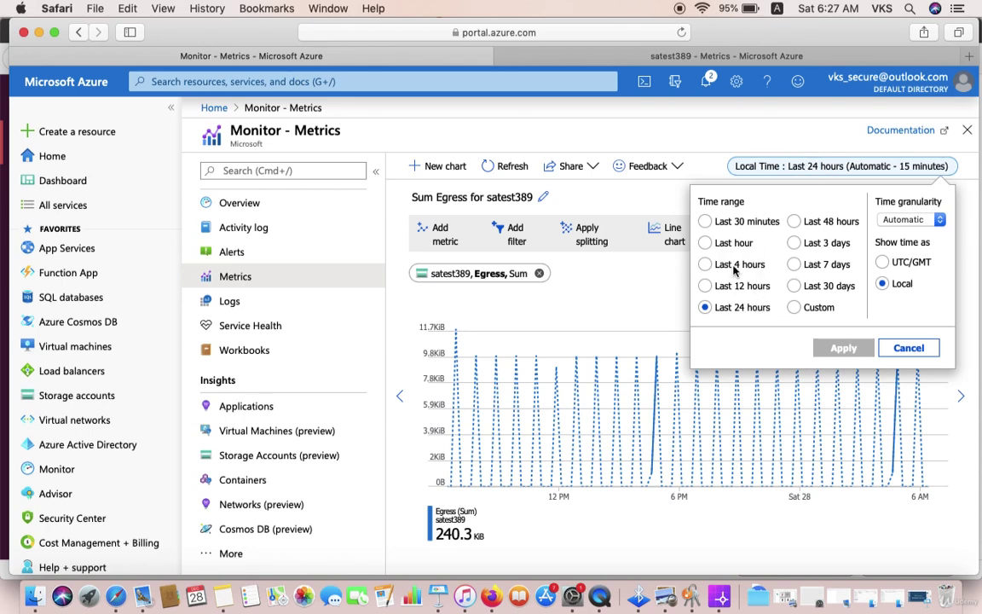
click(807, 269)
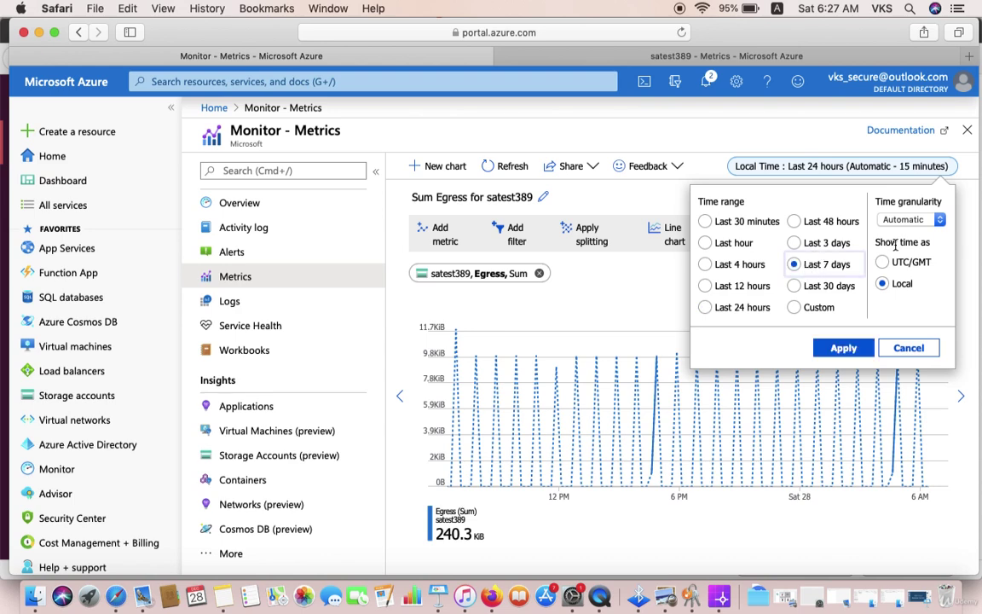
click(939, 221)
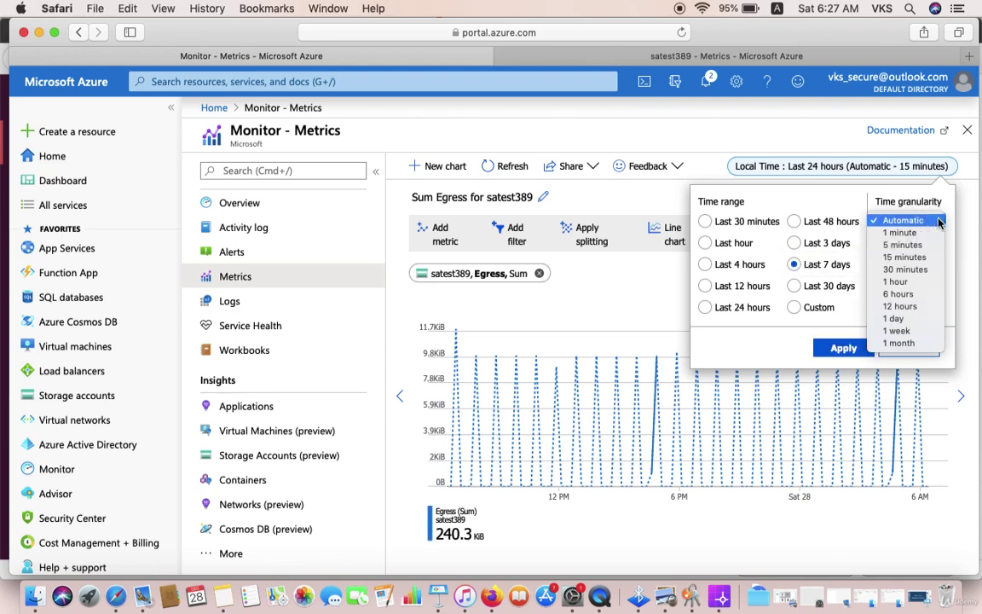
click(920, 271)
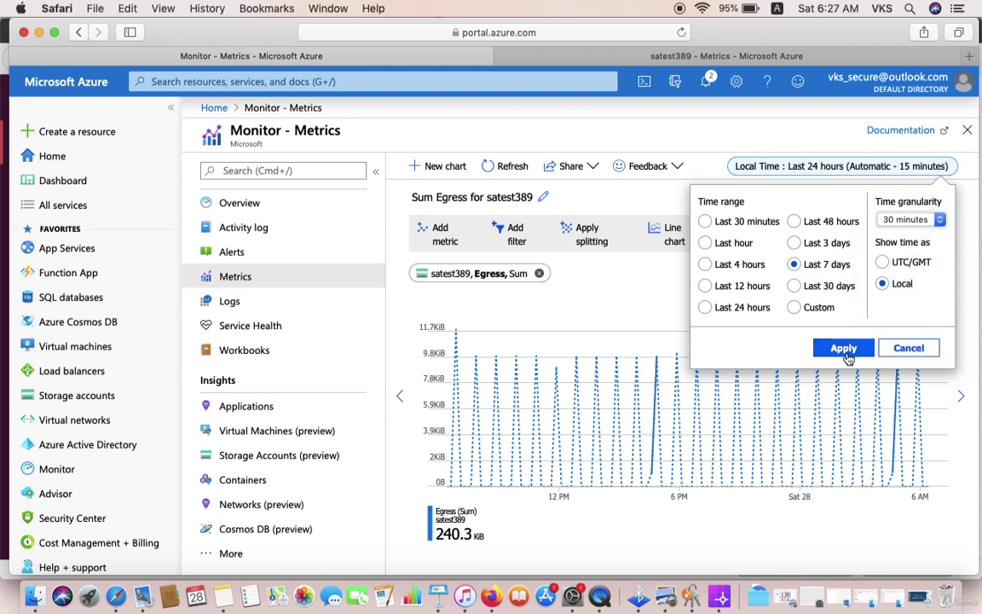
click(844, 348)
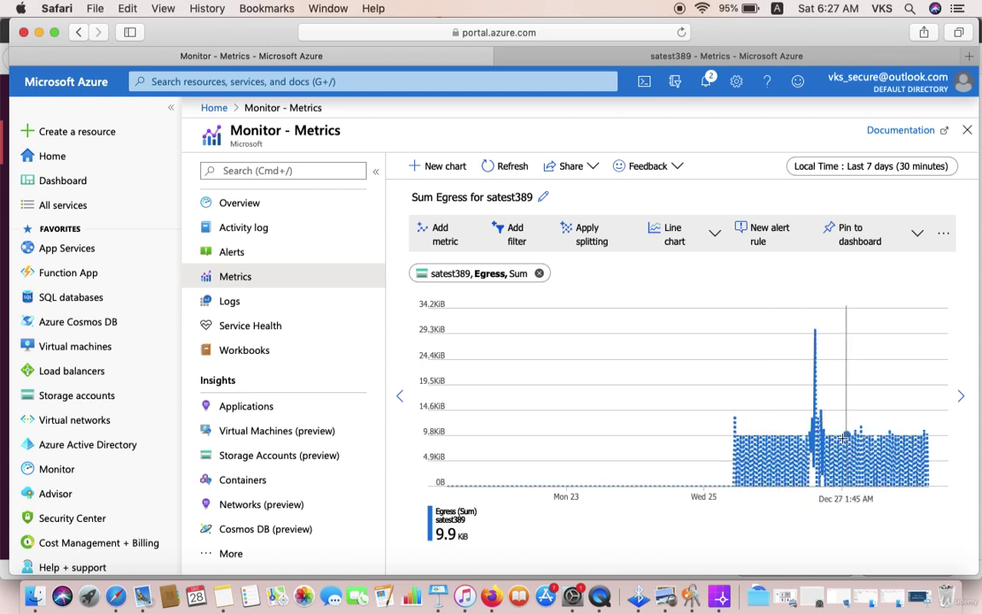
Set the Egress chart's time range to Last 3 days and apply it
click(924, 173)
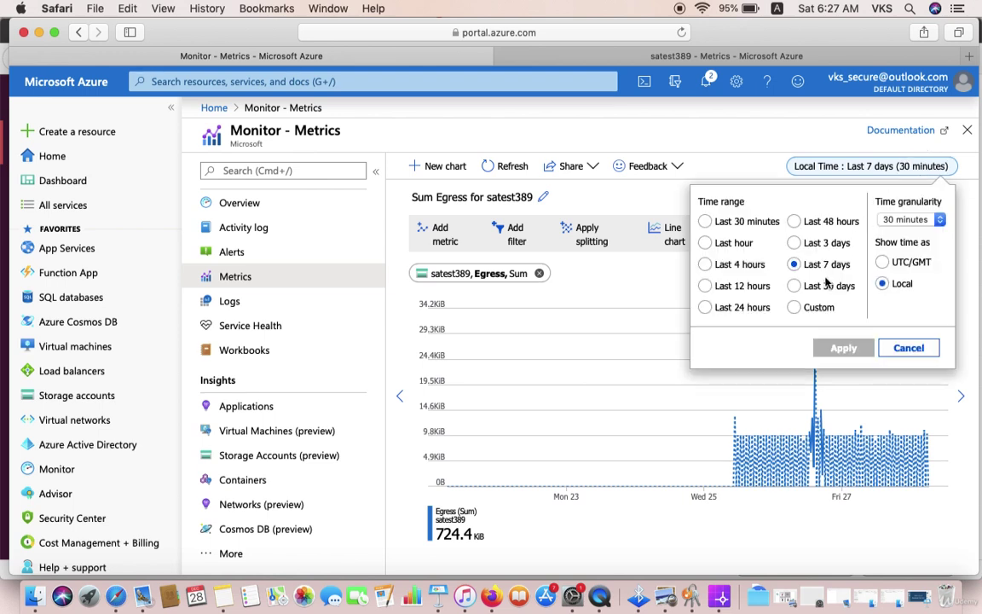
click(824, 244)
click(842, 348)
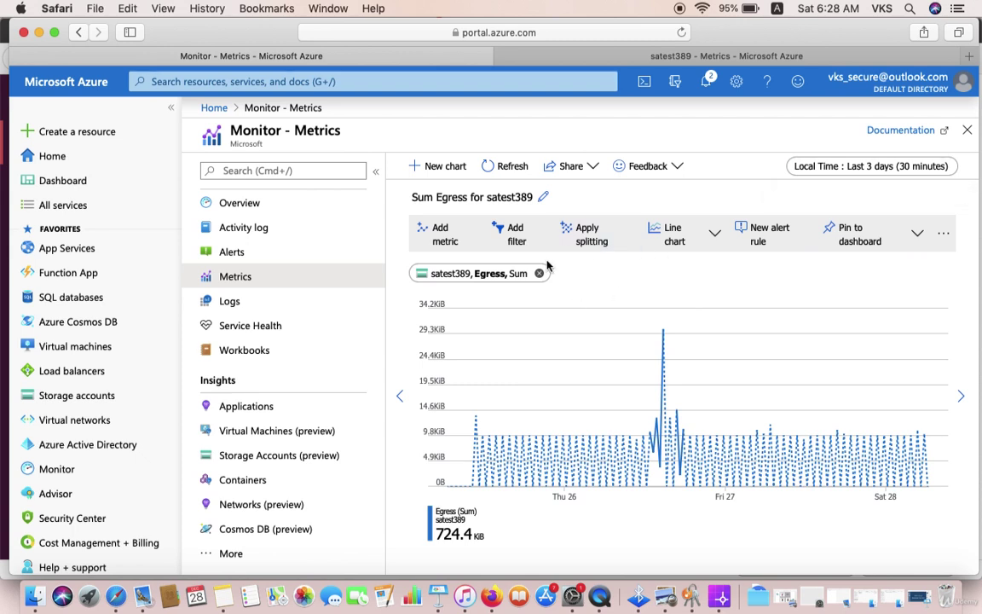
Add a filter row without a property to the Egress chart and split the chart by API name
click(514, 234)
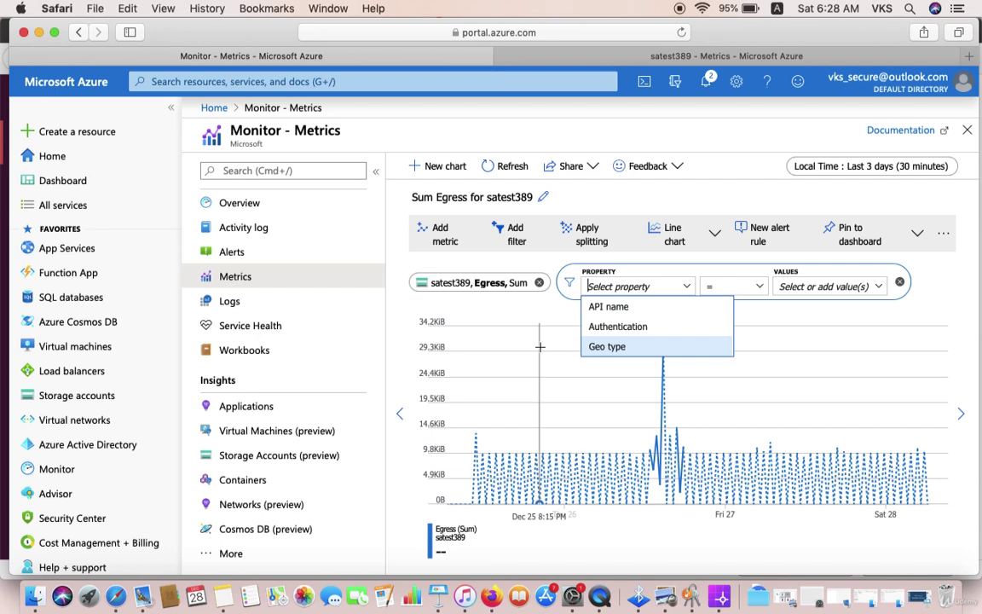
click(594, 235)
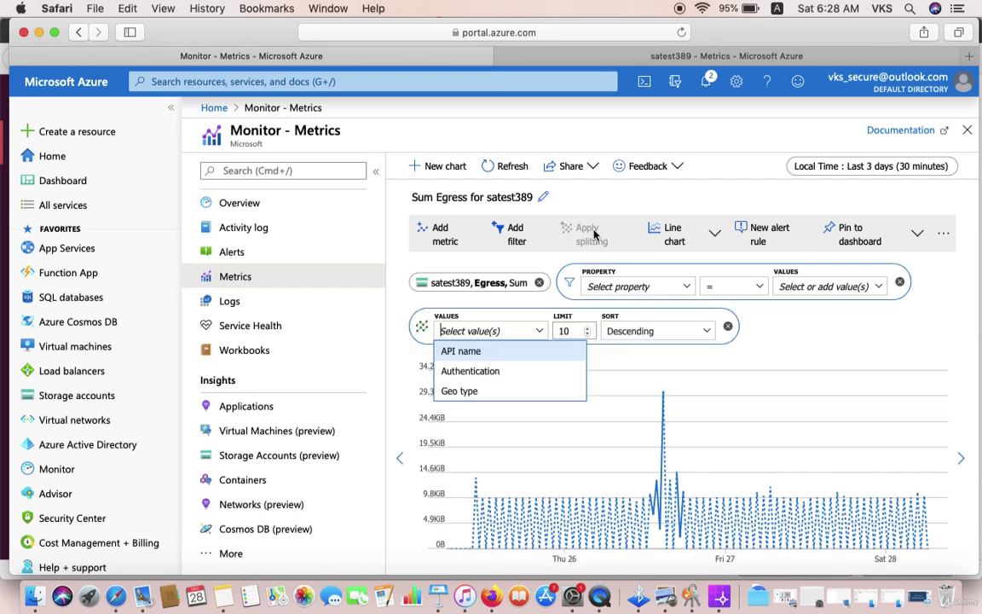
click(510, 356)
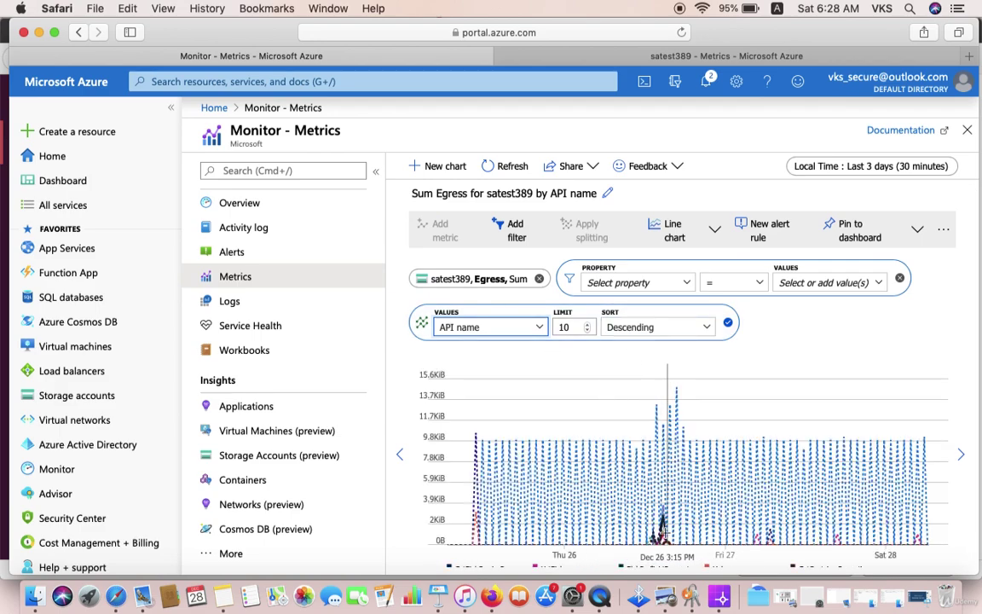
scroll(623, 512, down, 2)
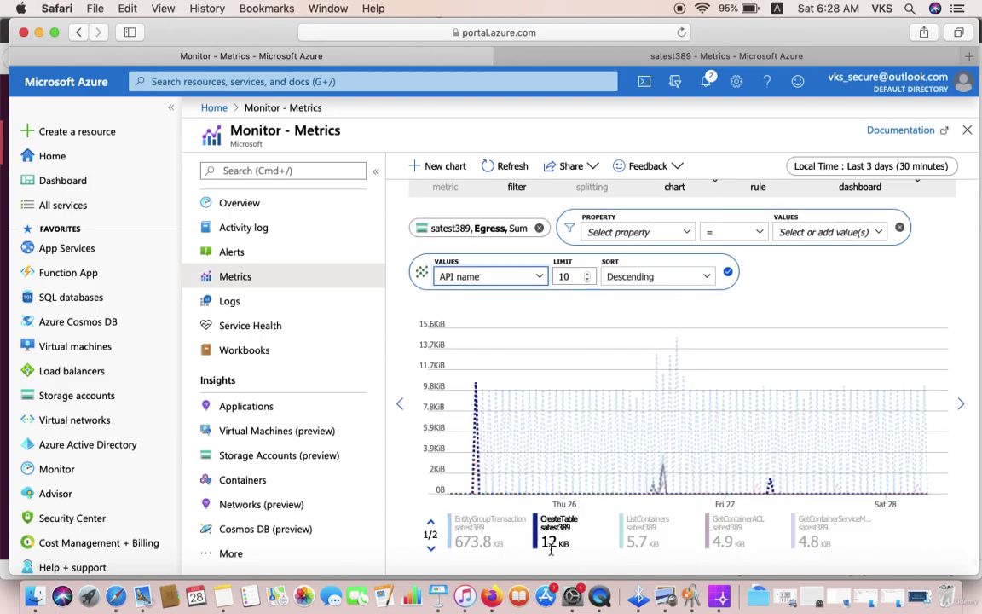
scroll(540, 281, up, 1)
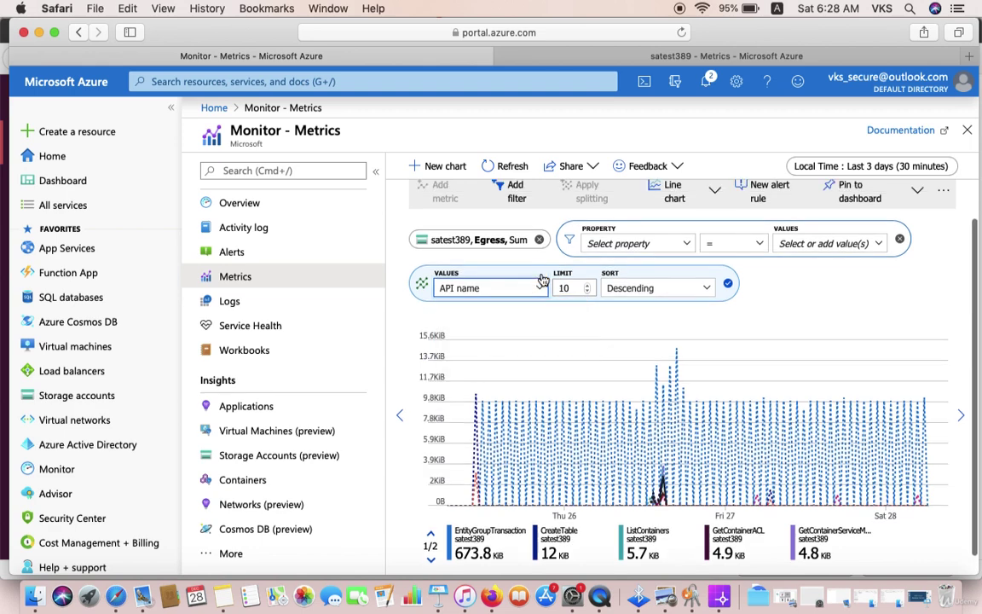
Change the chart's splitting value to Authentication and view the result, and try Geo type as well
click(538, 292)
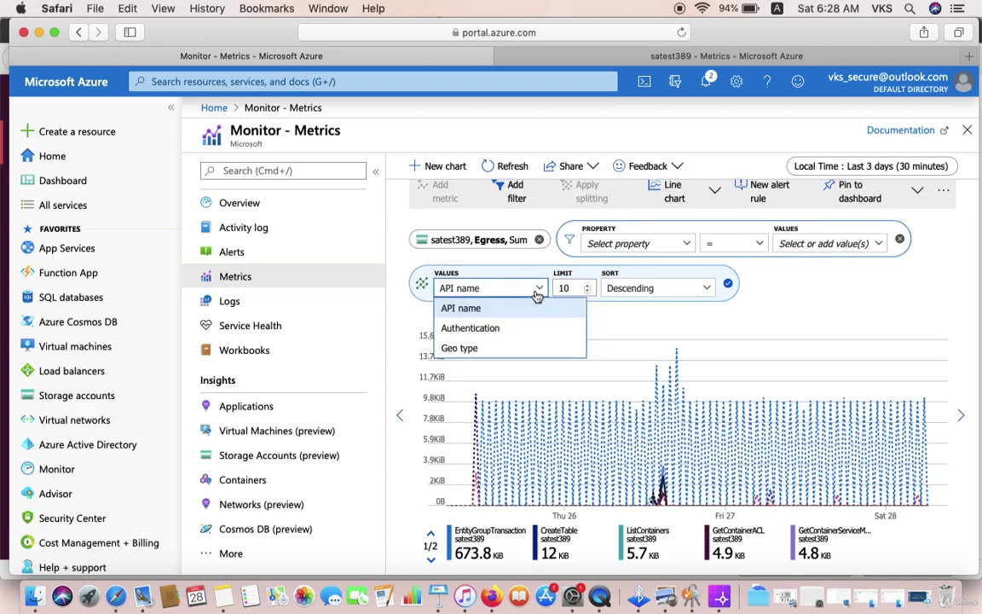
click(516, 329)
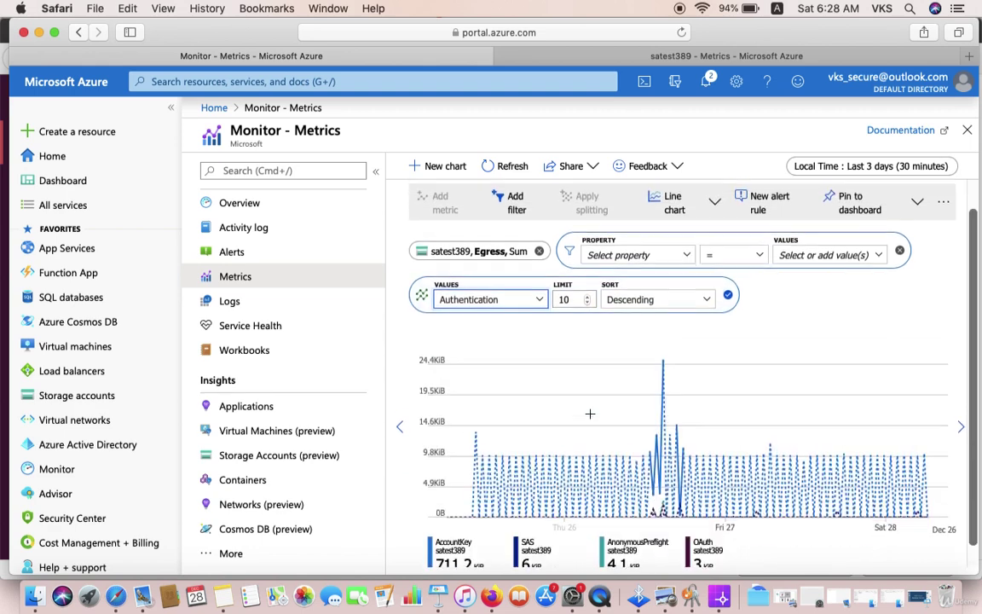
scroll(590, 413, down, 2)
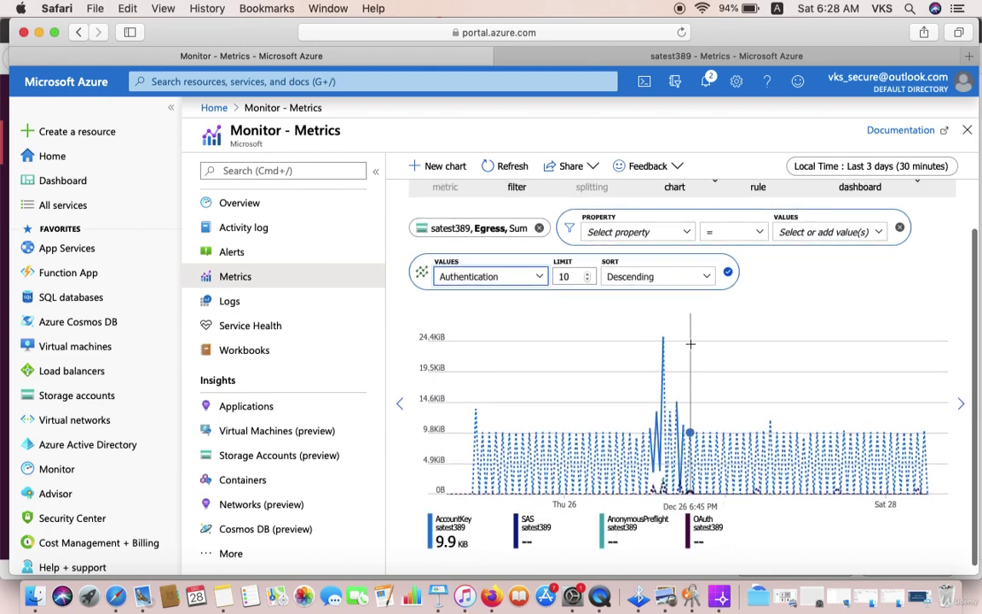
click(544, 283)
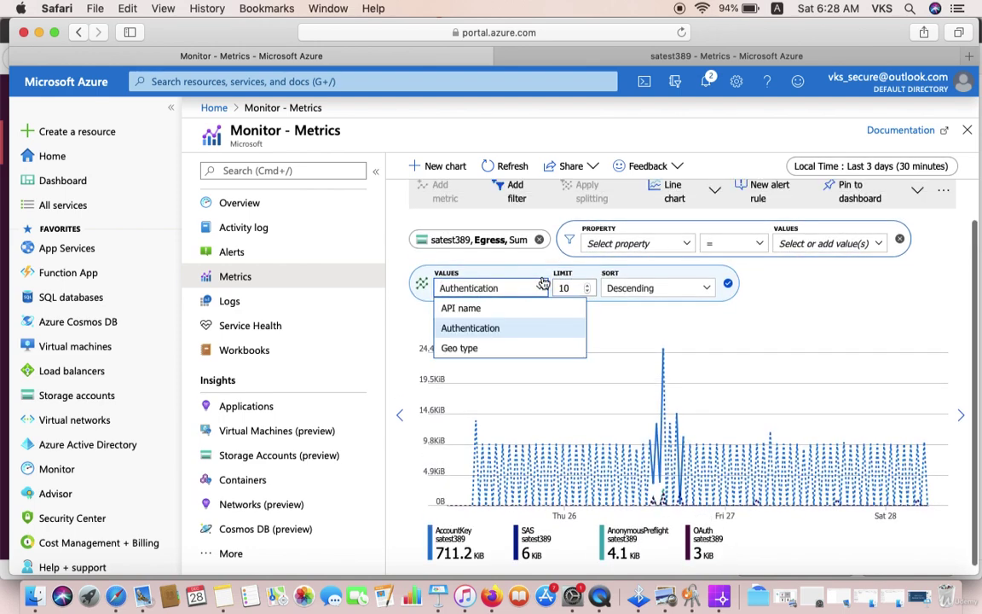
click(515, 351)
scroll(547, 376, down, 2)
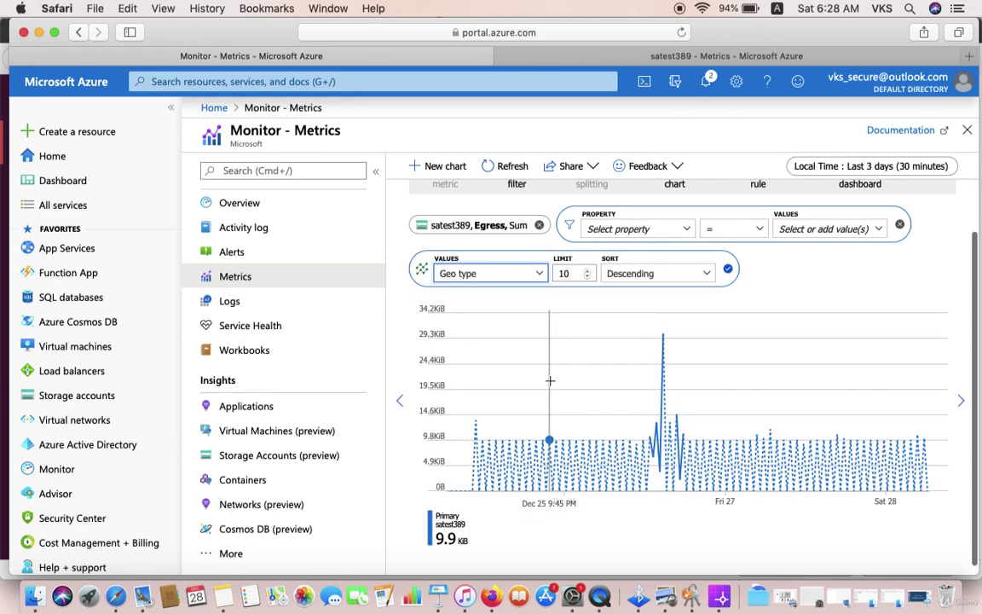
Switch the chart's splitting back to API name and check the empty filter's value options without choosing any
click(538, 278)
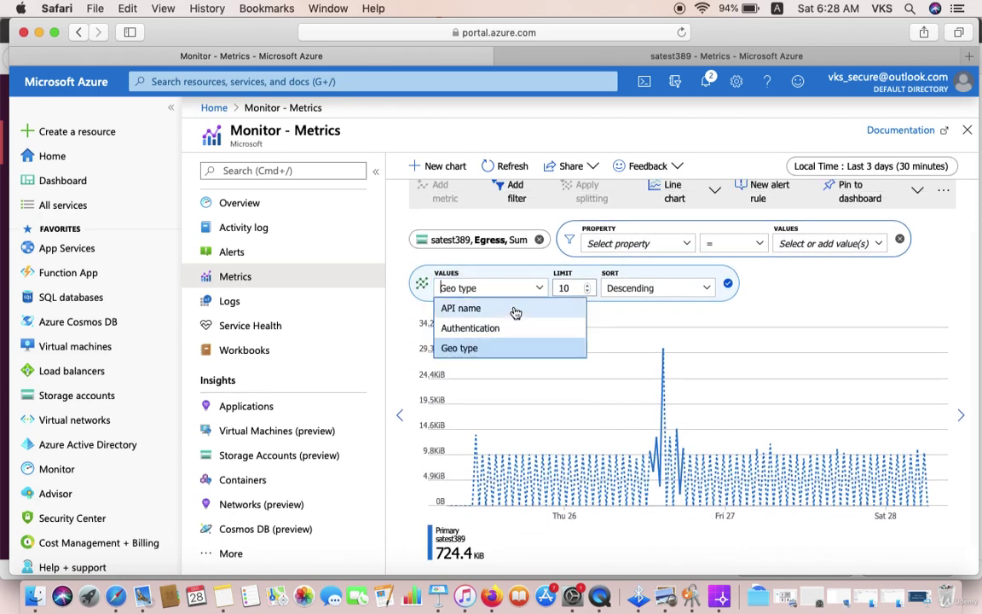
click(511, 314)
scroll(726, 395, down, 2)
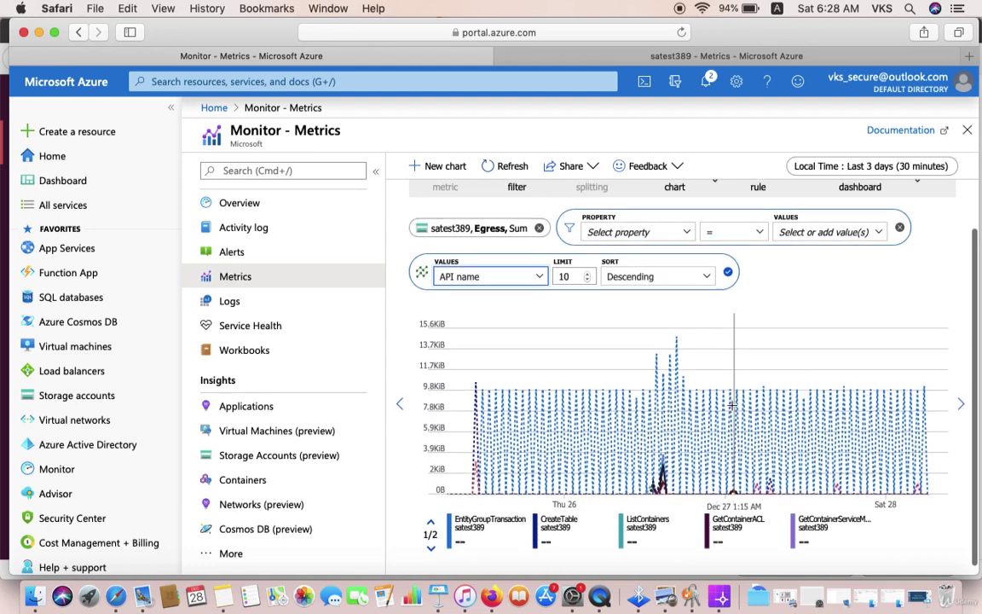
scroll(621, 532, down, 1)
scroll(621, 532, up, 1)
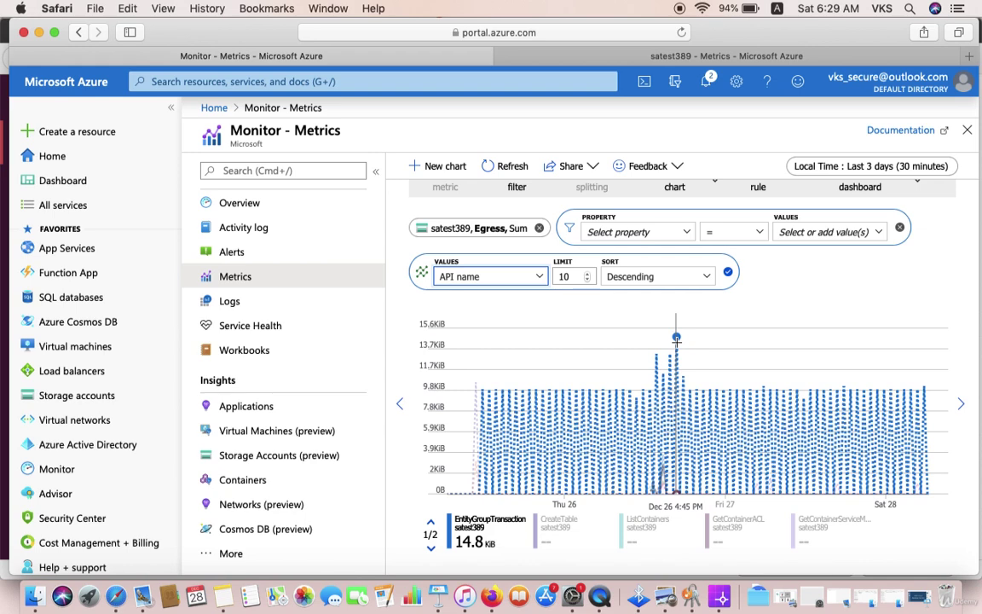
click(833, 232)
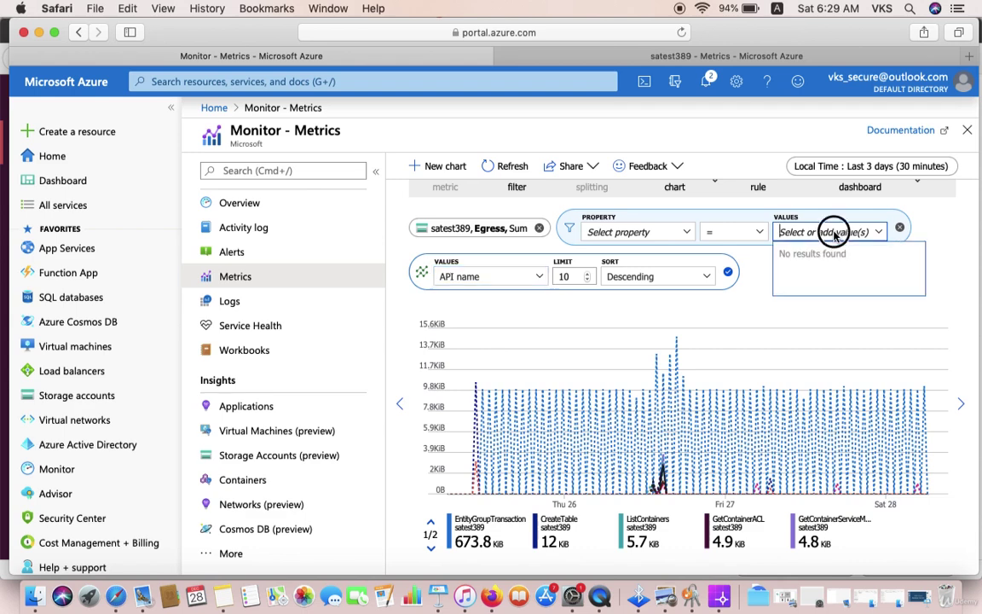
scroll(597, 290, up, 1)
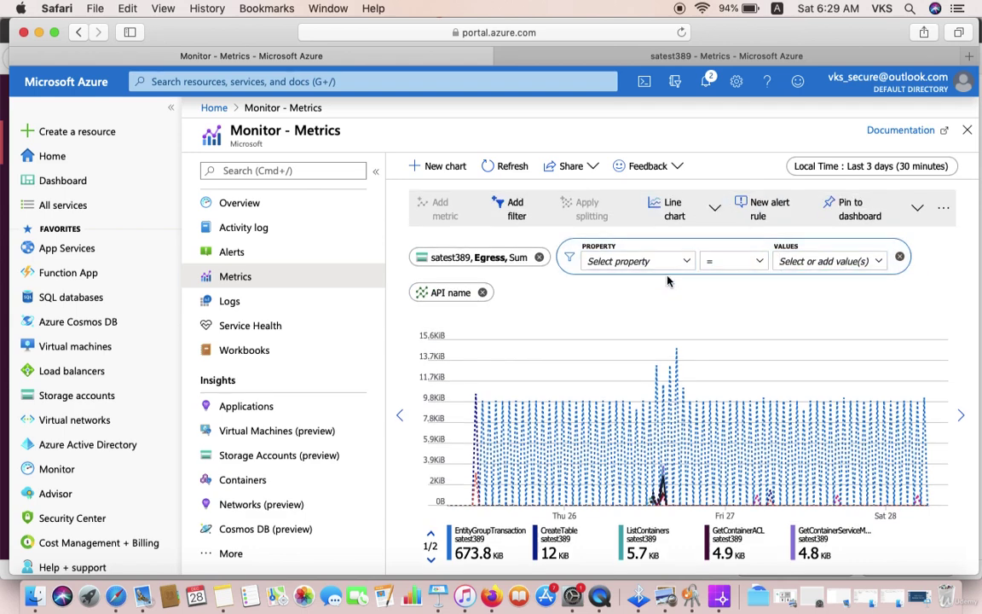
Pin the satest389 Egress chart split by API name to the dashboard
scroll(563, 308, up, 1)
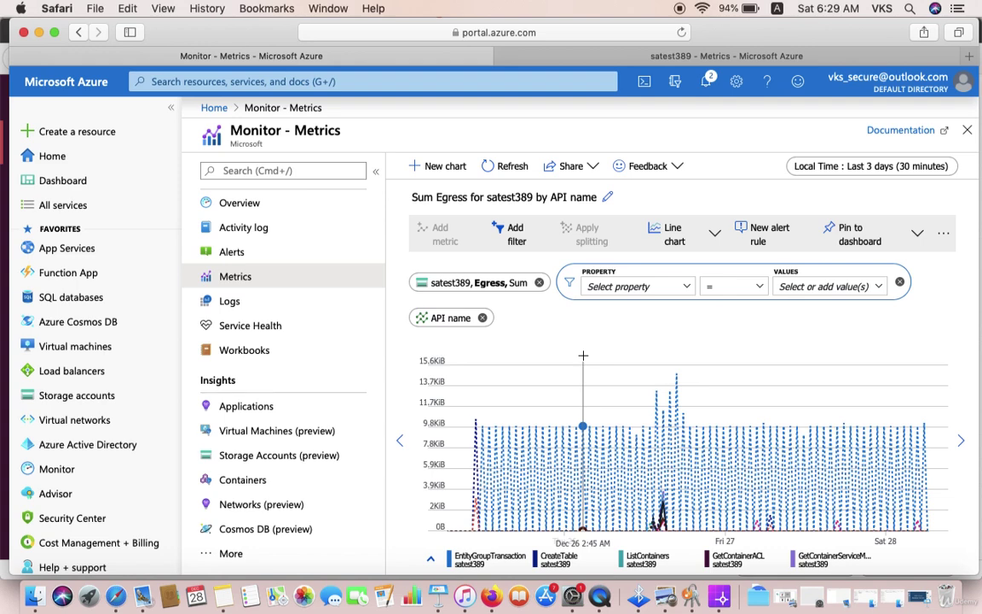
click(919, 238)
click(869, 260)
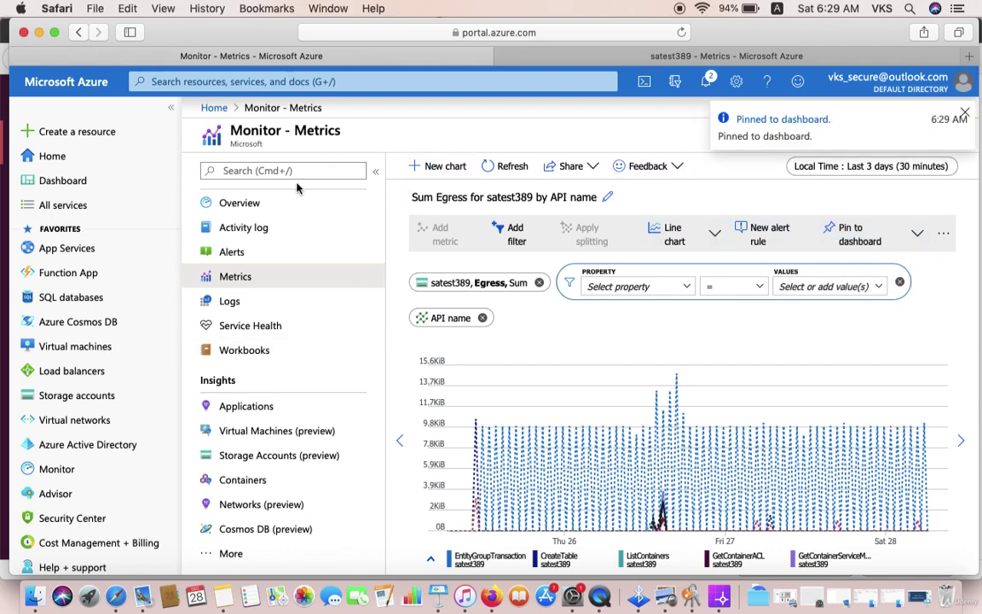
Open My Dashboard, view the pinned Sum Egress for satest389 chart tile and remove it from the dashboard
click(62, 180)
scroll(479, 403, down, 5)
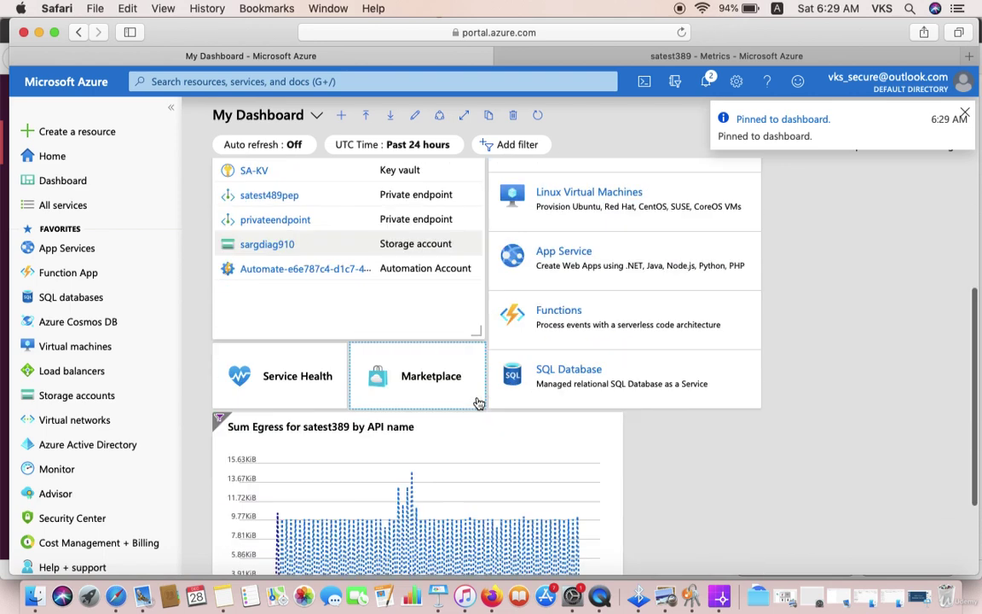
scroll(479, 404, down, 3)
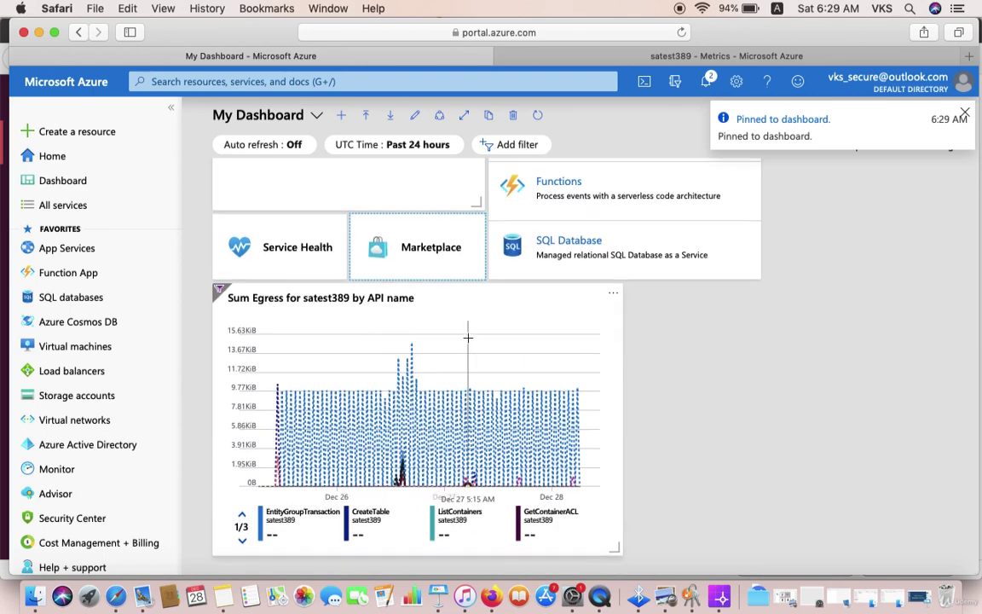
click(614, 292)
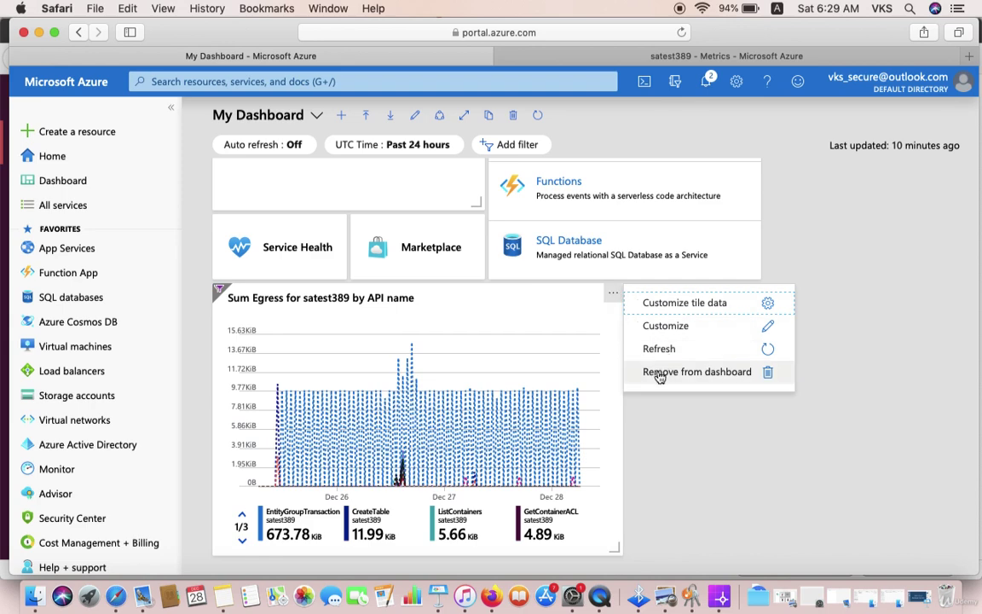
click(660, 373)
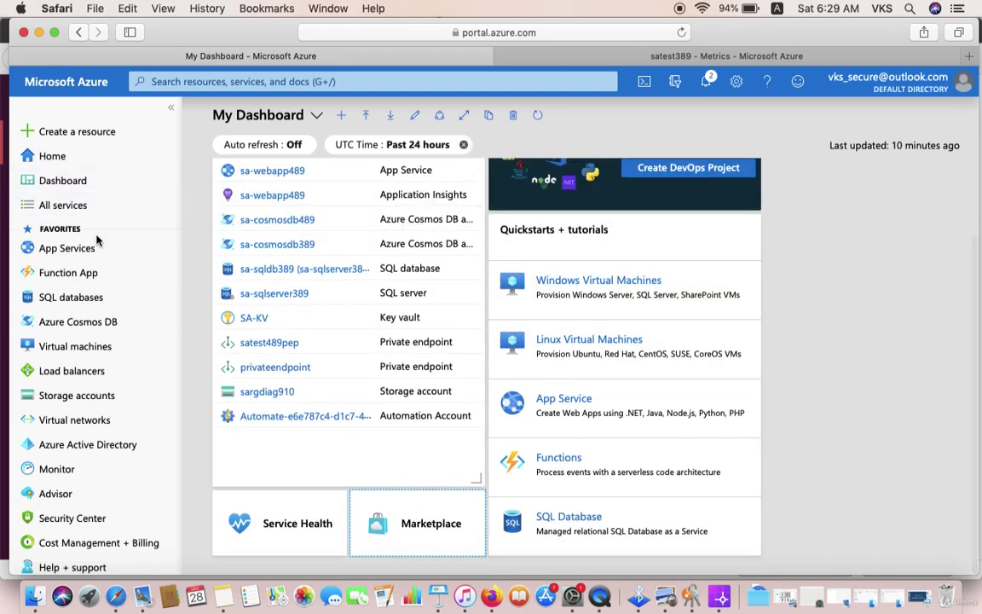
Return to the Metrics page of Monitor and open the scope selection for the new chart
mouse_move(101, 322)
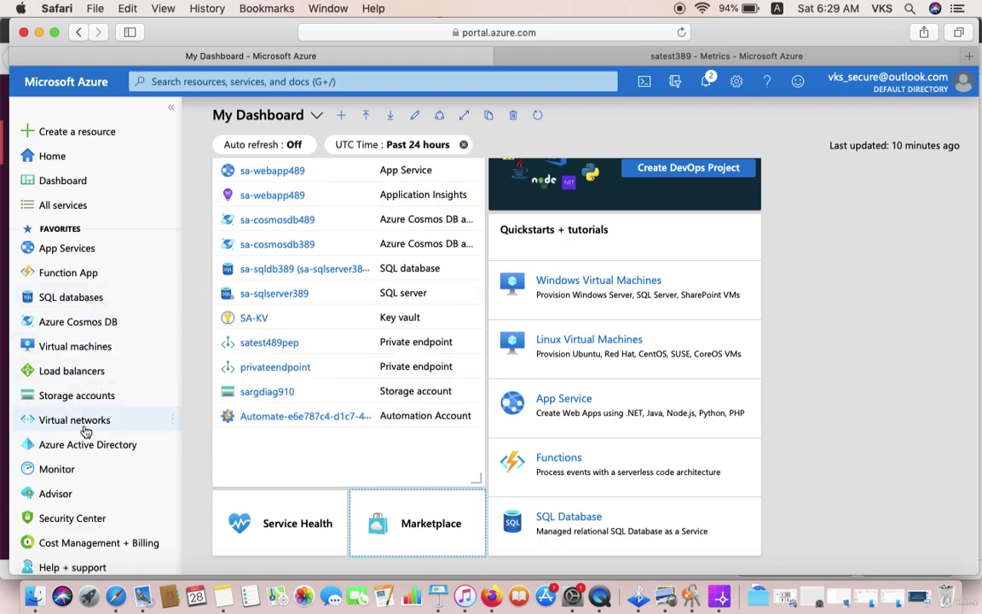
click(61, 470)
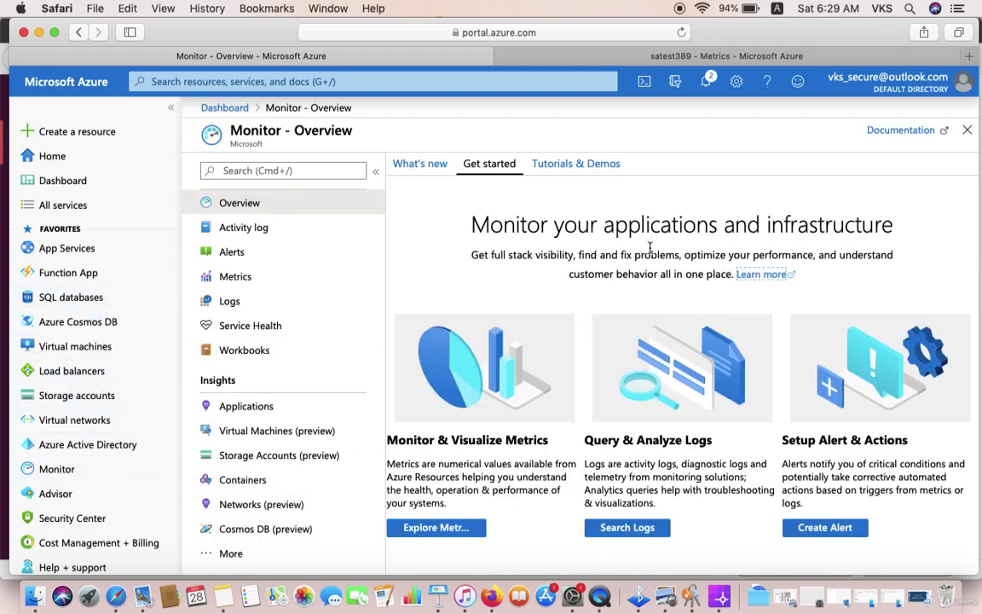
click(271, 277)
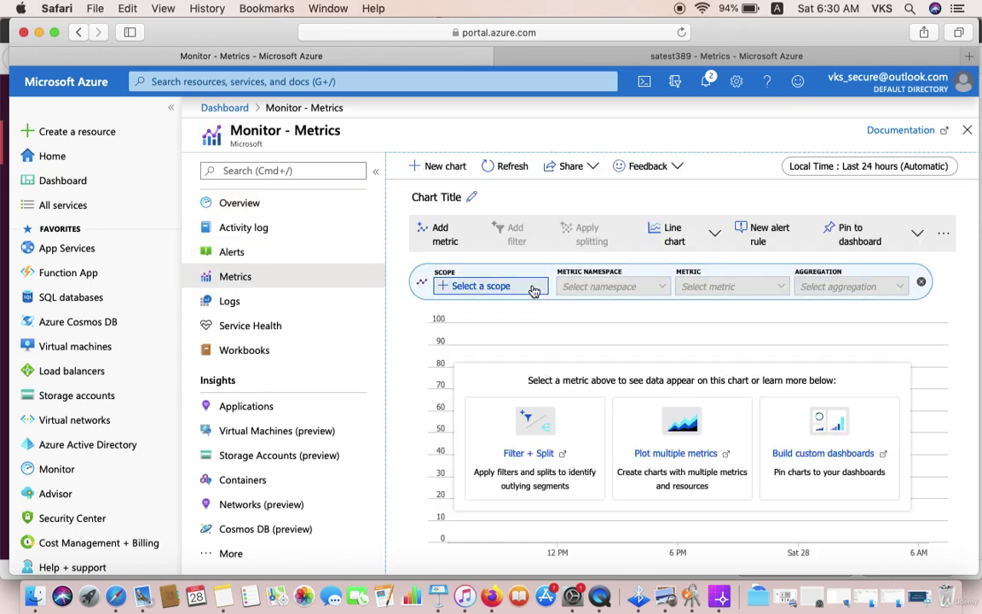
click(529, 288)
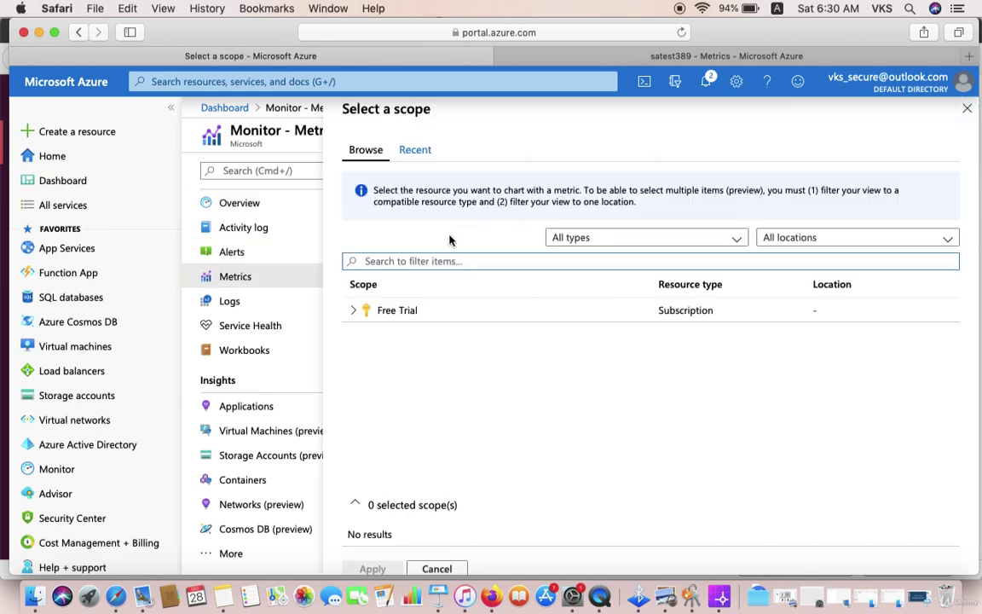
Expand the Free Trial subscription and its sa-rg resource group in the scope list and browse the resources available for charting
click(381, 312)
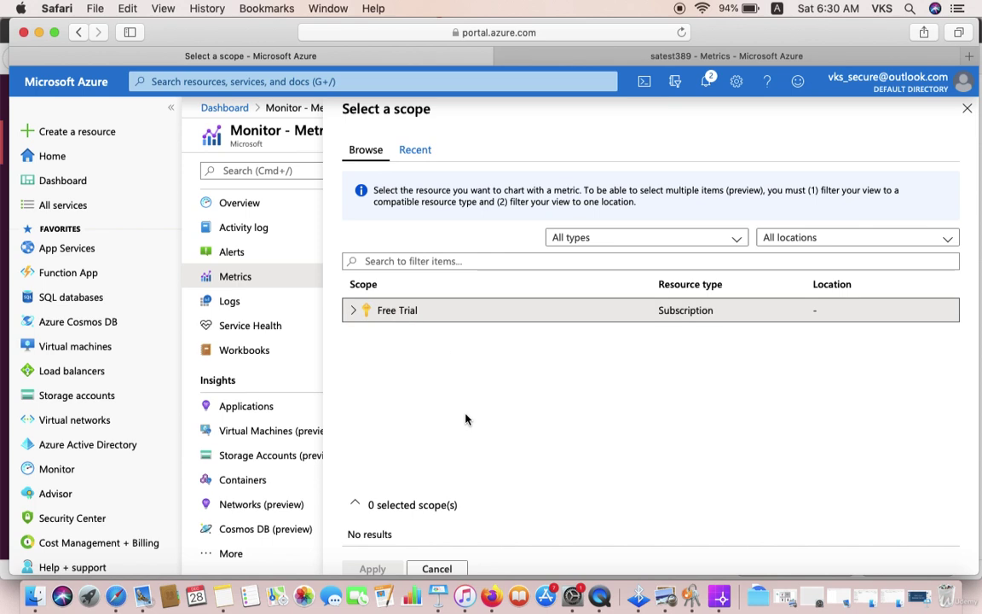
click(354, 311)
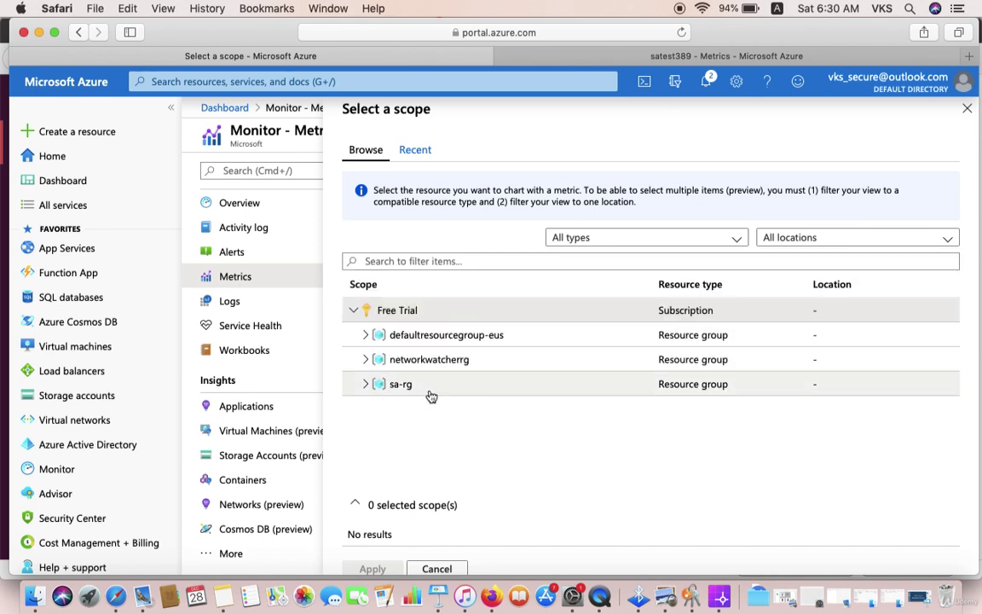
click(367, 386)
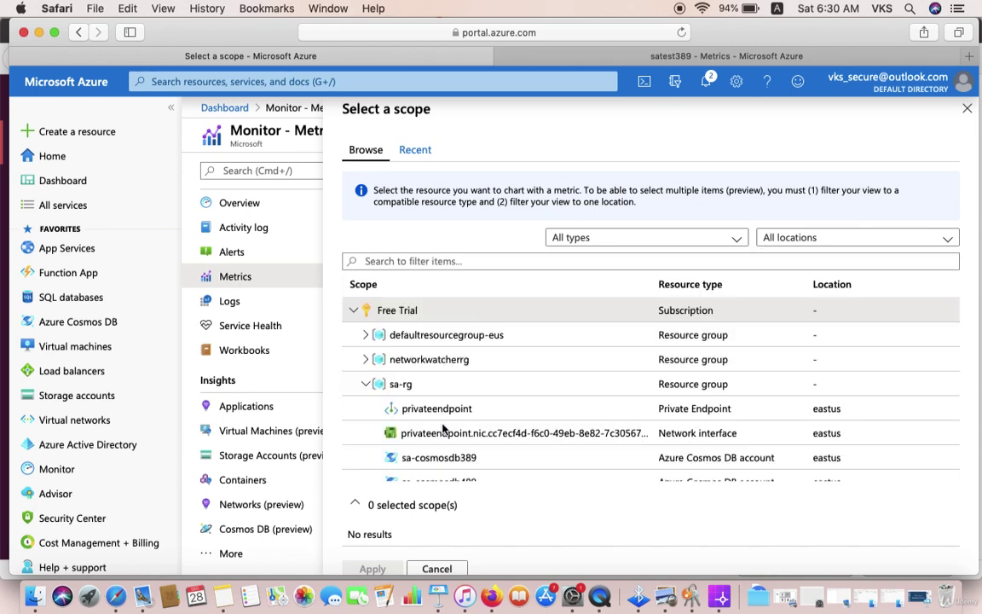
scroll(444, 430, down, 5)
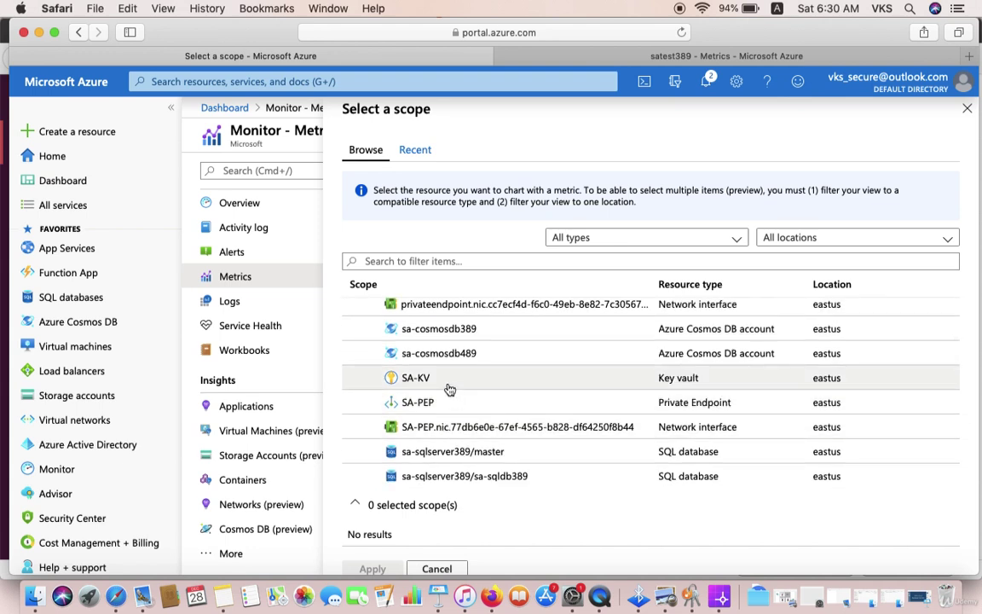
scroll(449, 389, up, 3)
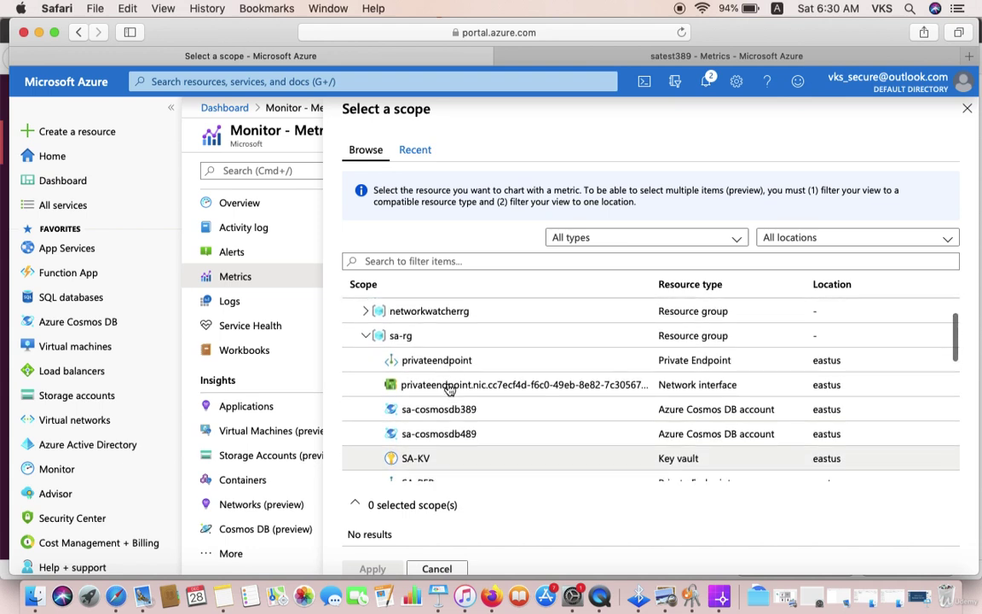
scroll(450, 390, down, 1)
scroll(450, 390, down, 7)
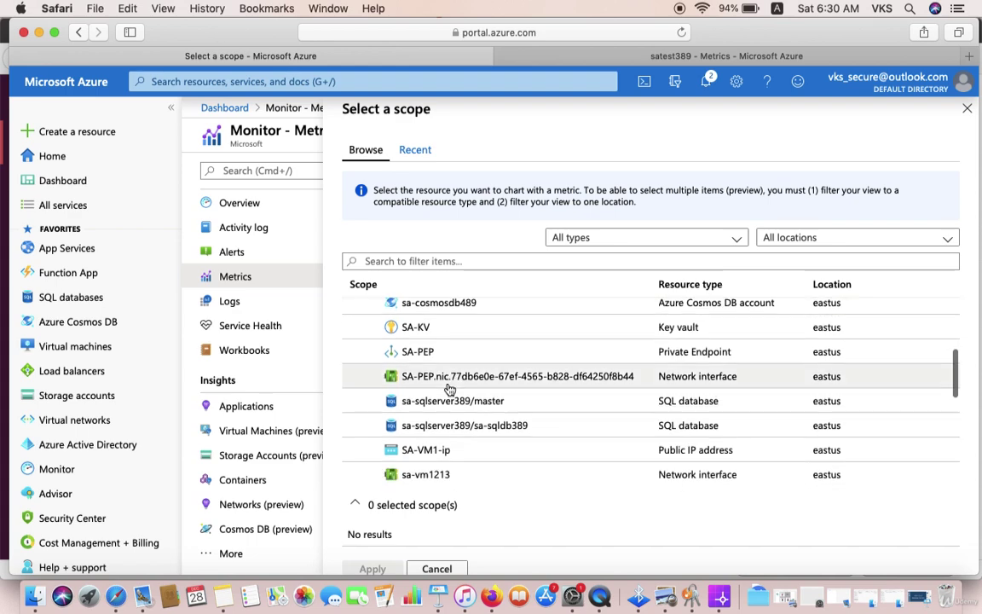
scroll(449, 389, up, 10)
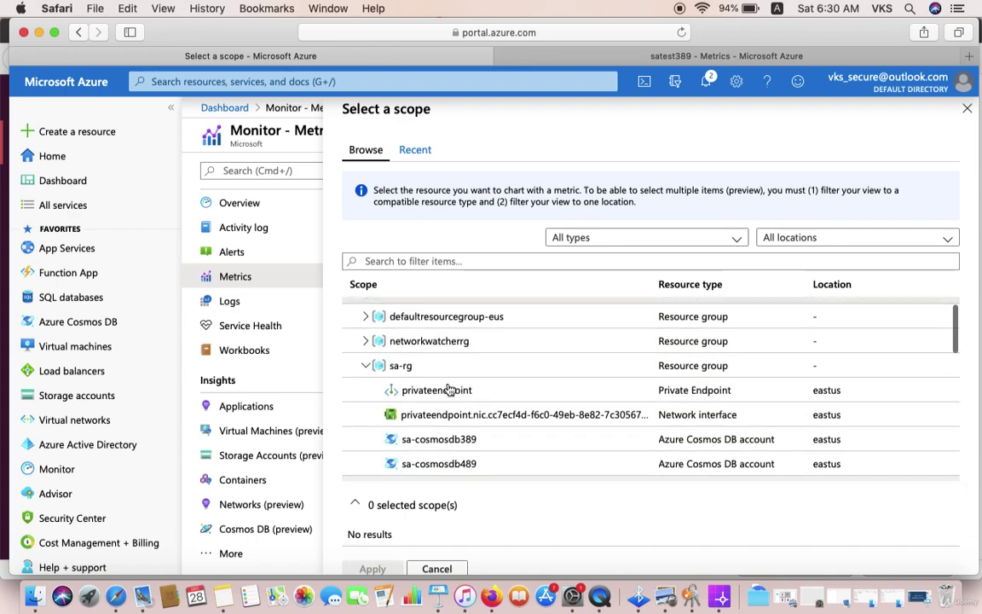
scroll(449, 427, down, 3)
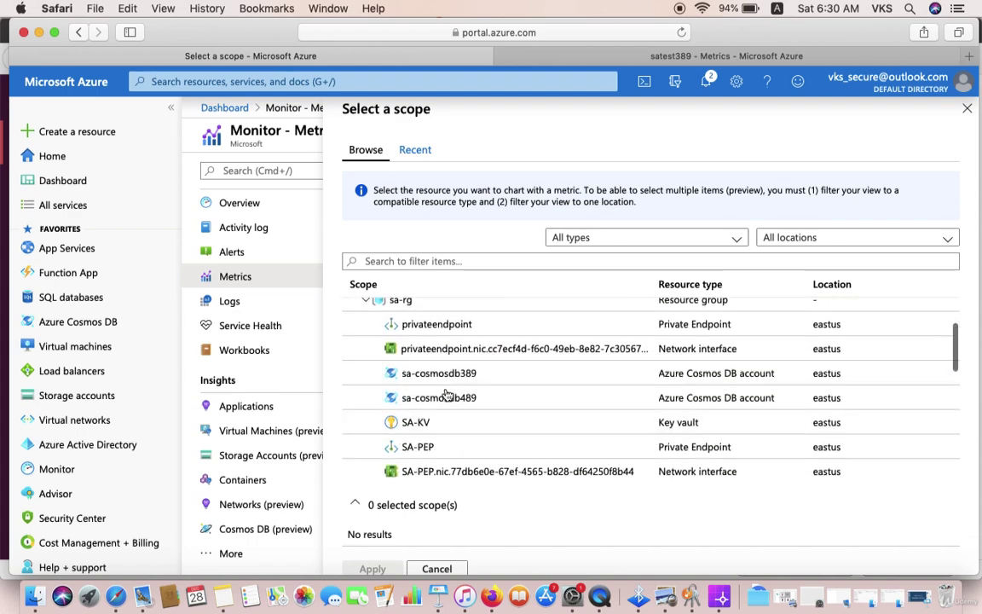
scroll(452, 442, down, 3)
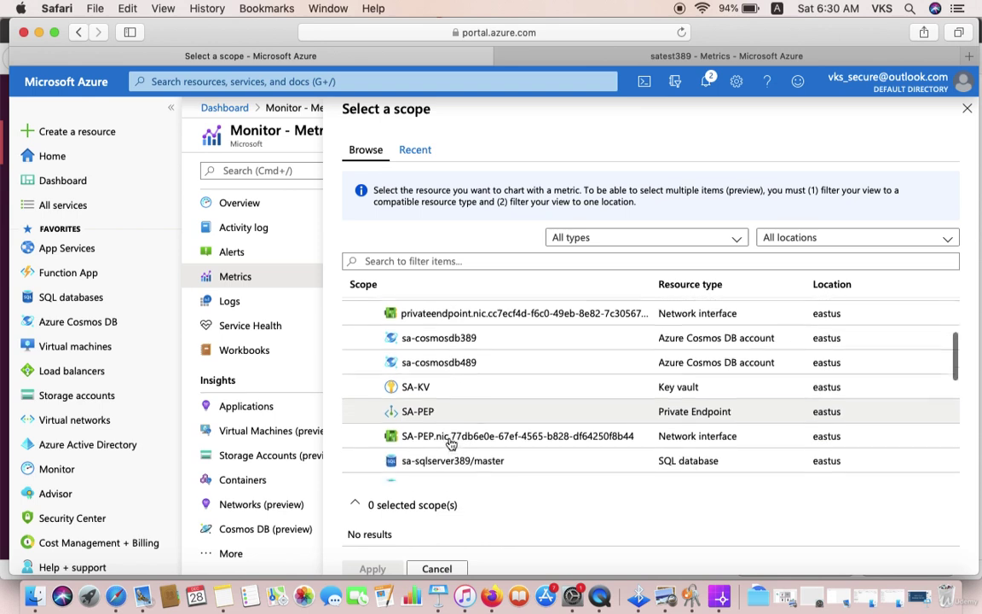
scroll(503, 424, down, 2)
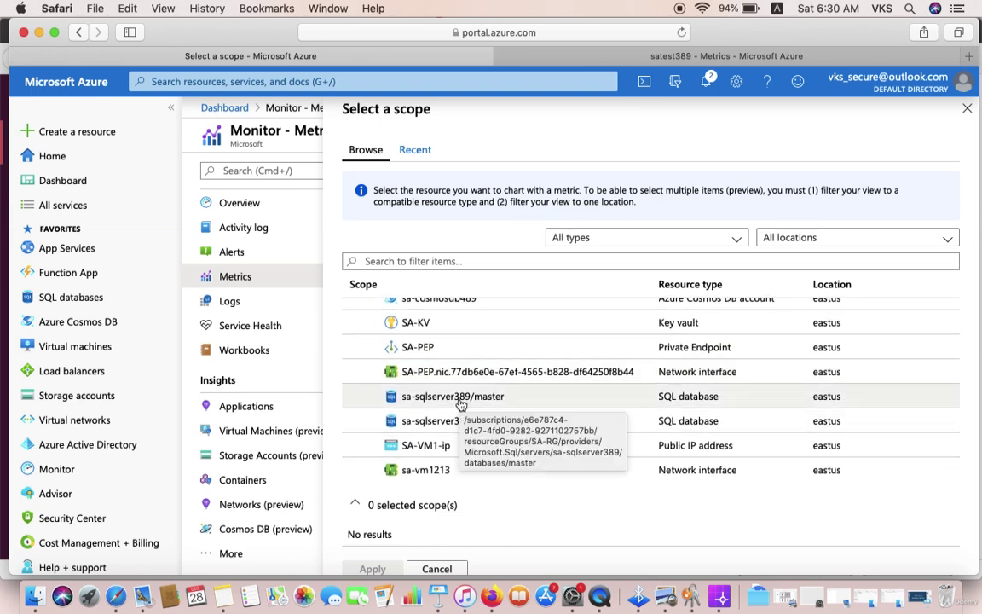
Choose the SQL database sa-sqlserver389/sa-sqldb389 as the chart's scope and apply it
click(461, 399)
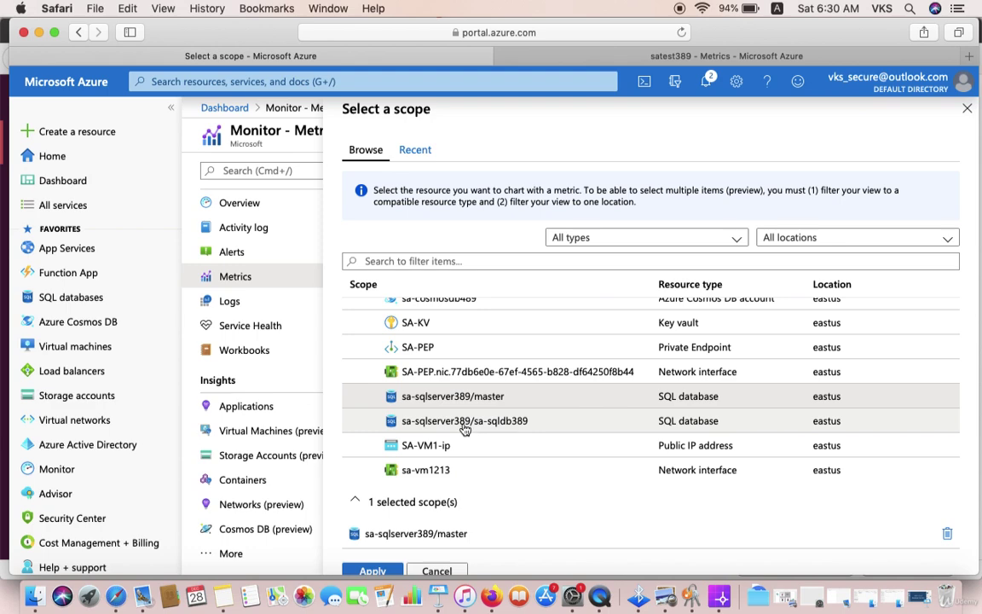
click(465, 424)
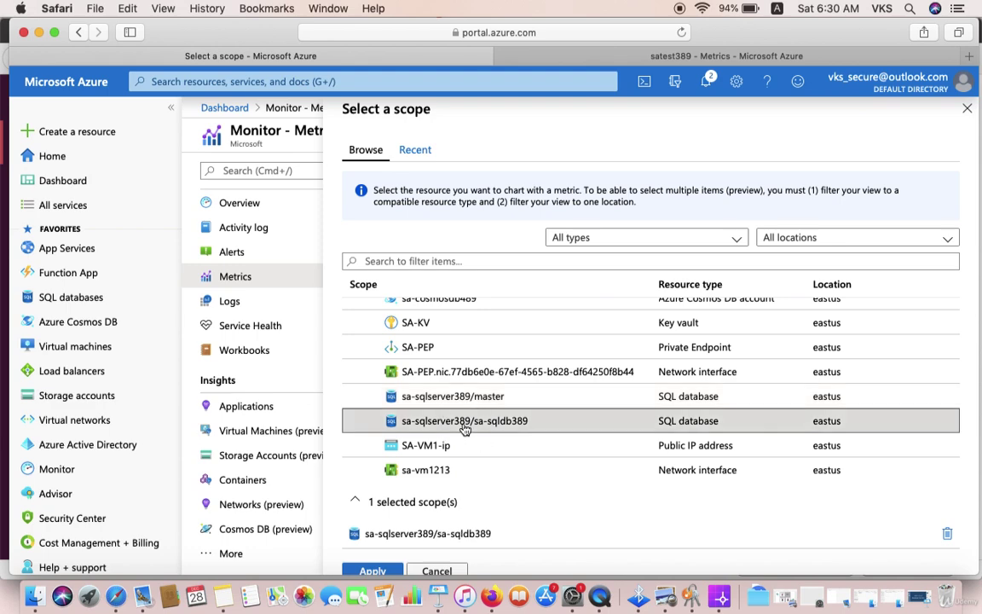
click(375, 571)
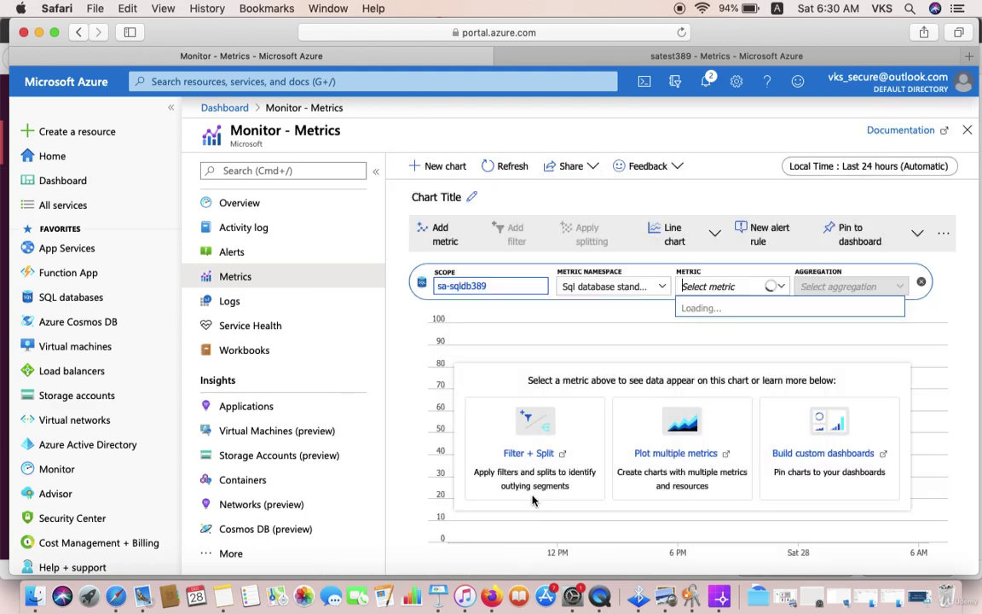
Check the metric namespace options for sa-sqldb389 and chart its CPU percentage metric
click(642, 289)
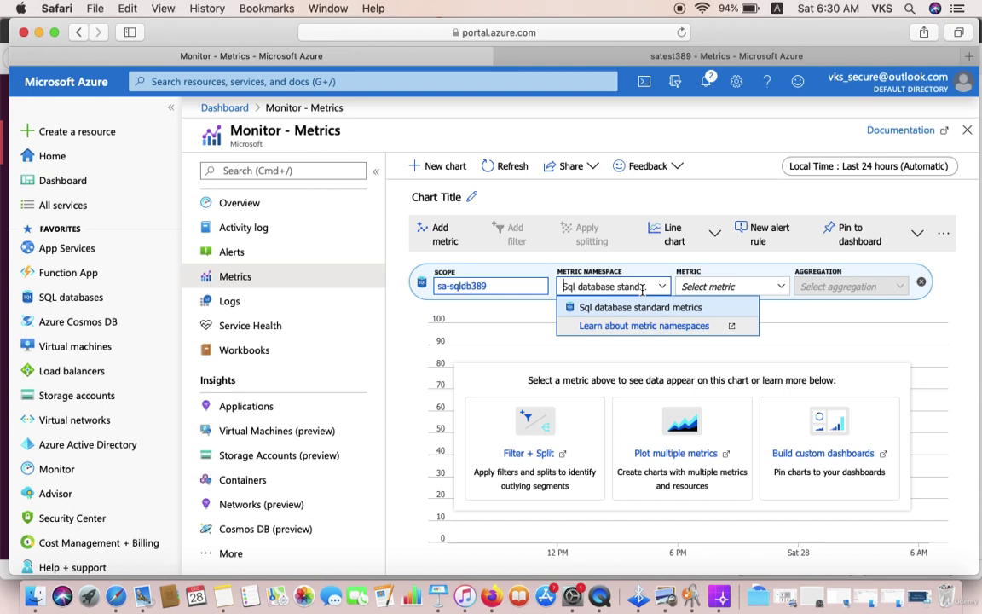
click(751, 286)
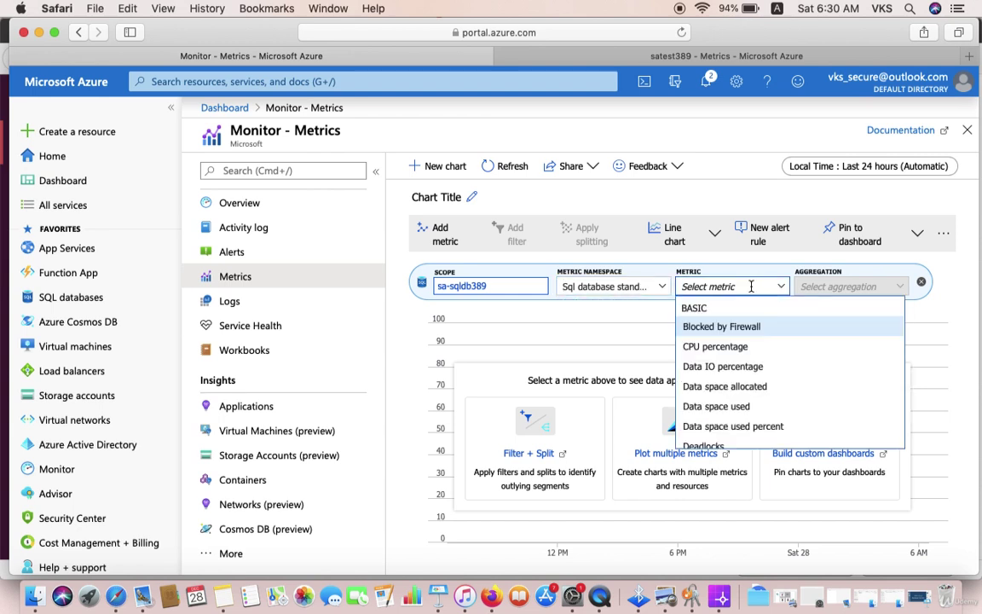
click(739, 347)
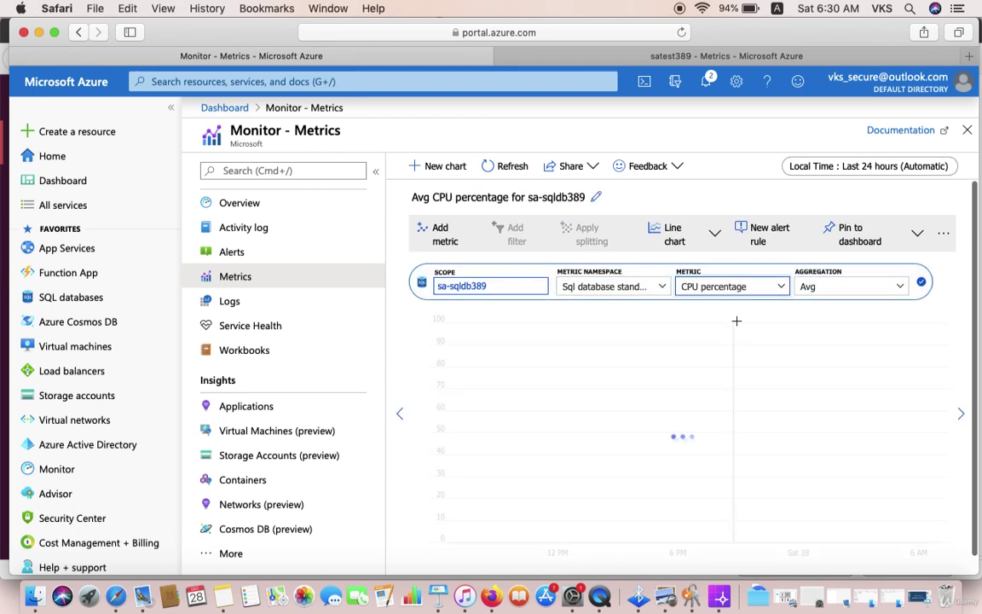
Switch the sa-sqldb389 chart's metric to Deadlocks
click(772, 290)
scroll(759, 422, down, 2)
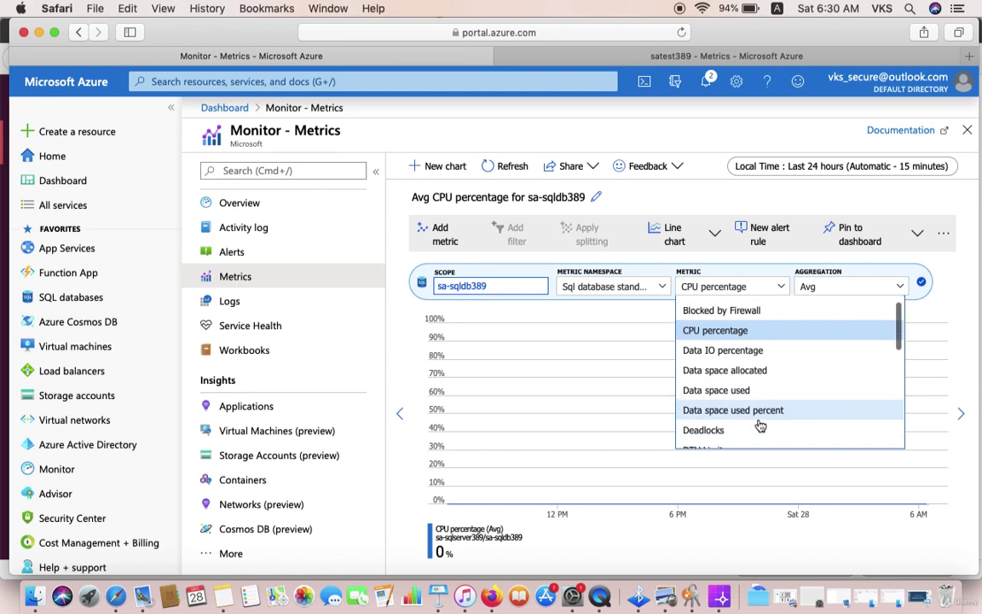
scroll(760, 424, down, 1)
click(753, 365)
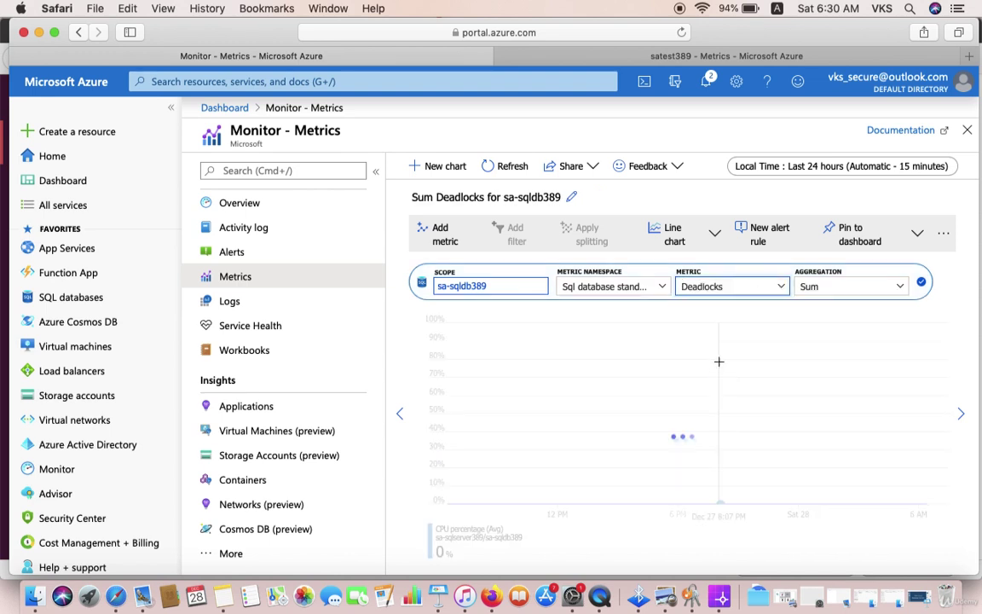
Chart the Successful Connections metric for sa-sqldb389, followed by Blocked by Firewall in its place
click(752, 288)
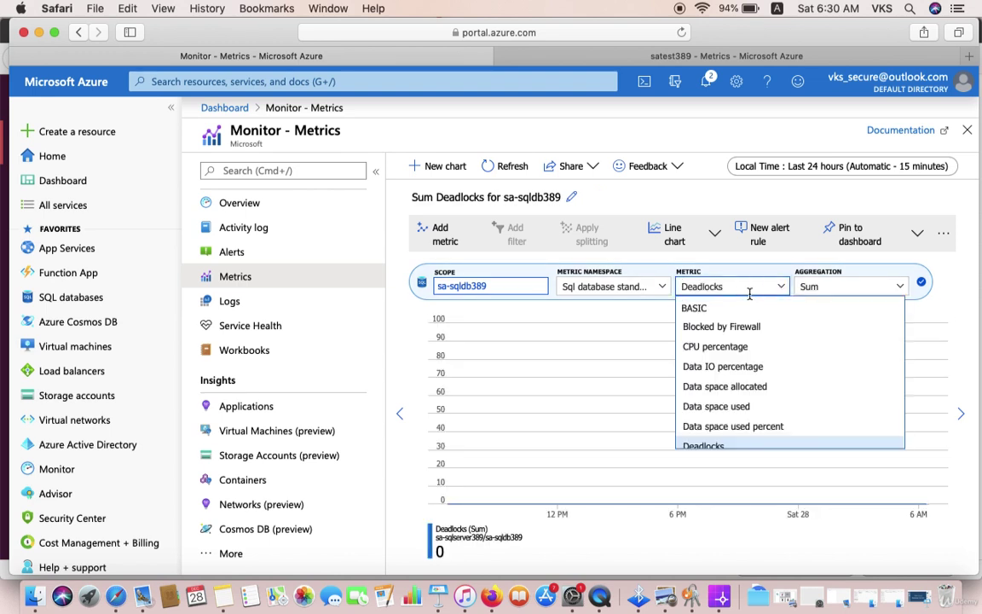
scroll(756, 423, down, 3)
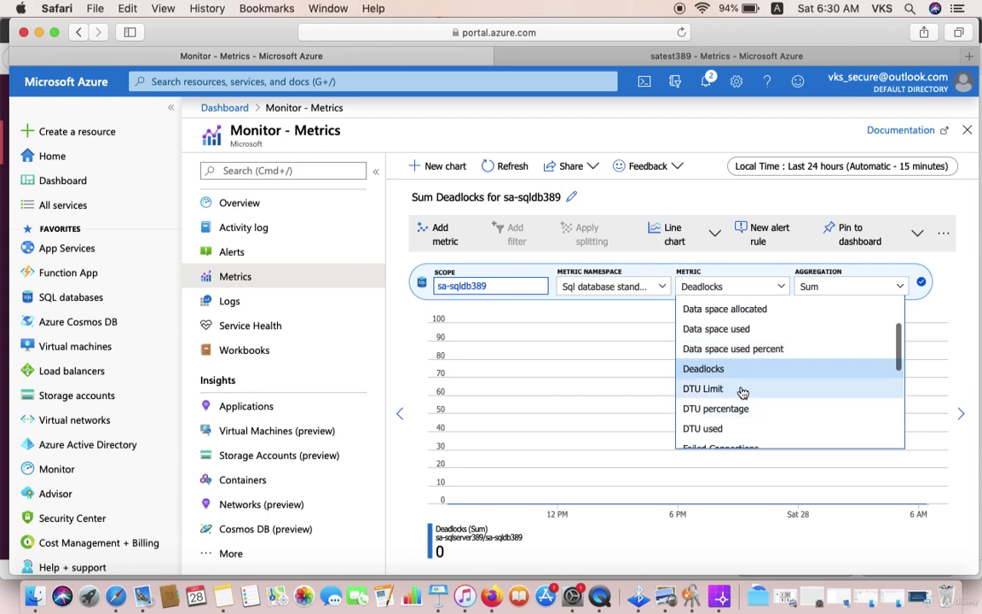
scroll(743, 393, down, 3)
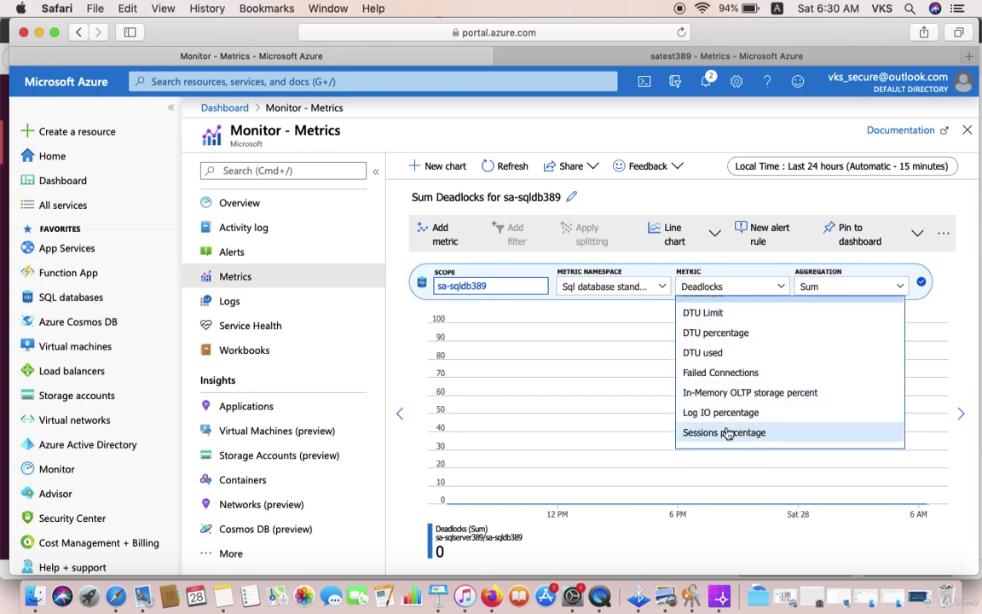
scroll(735, 414, down, 2)
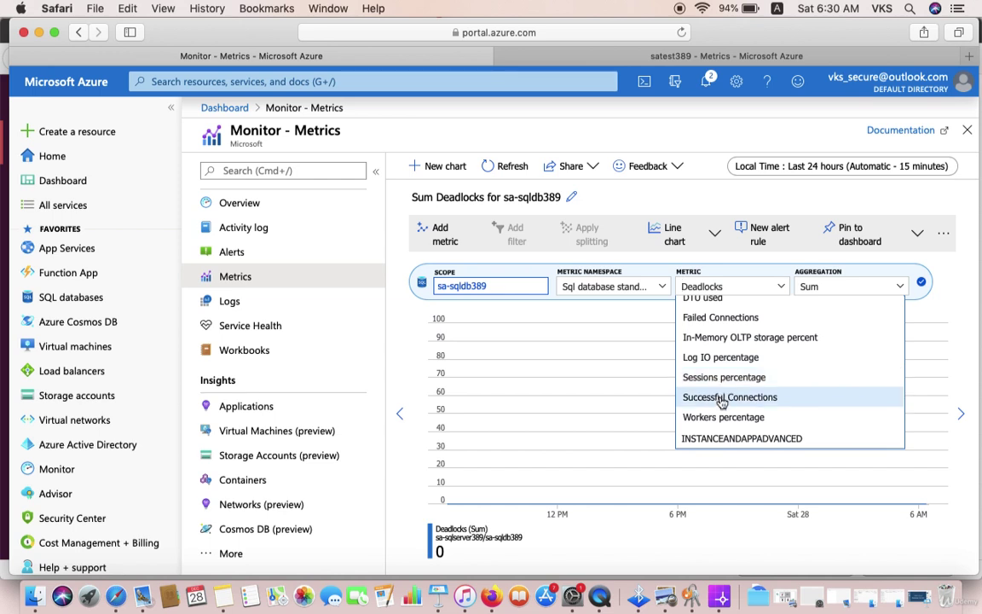
click(721, 399)
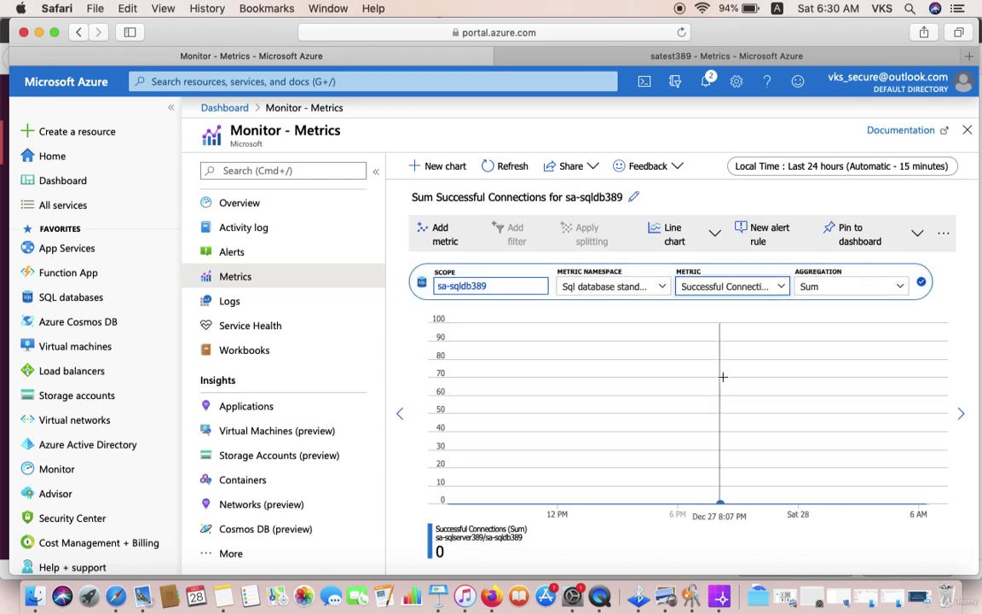
click(747, 290)
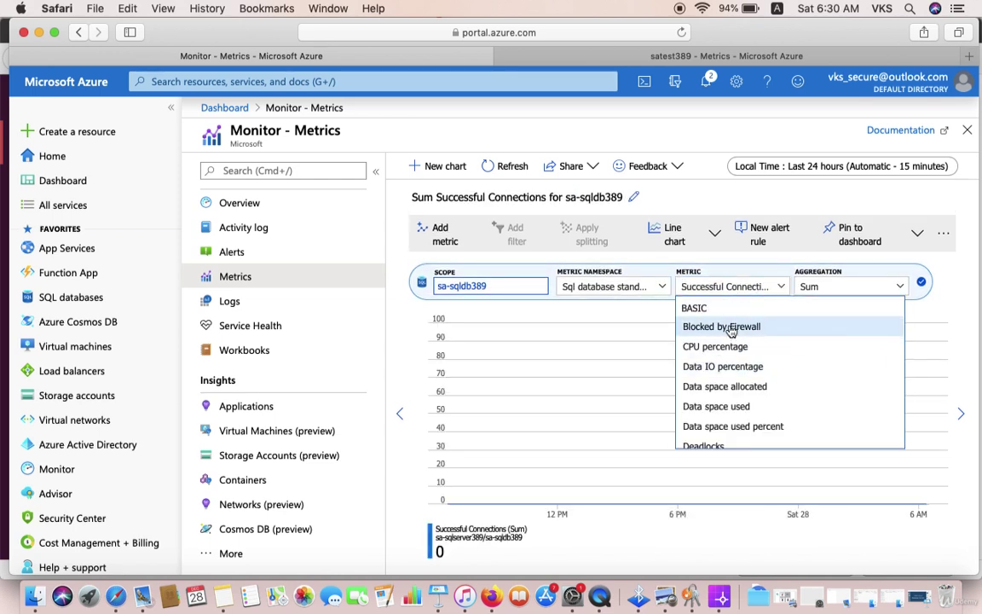
click(730, 327)
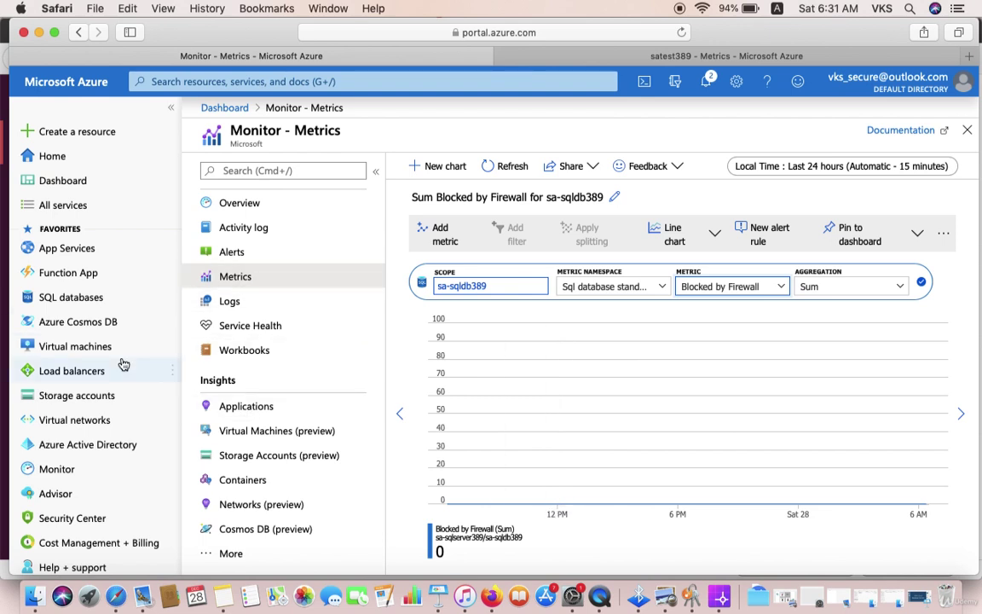
Open the sa-sqldb389 database from the SQL databases list and go to its own Metrics page under Monitoring
scroll(99, 471, down, 1)
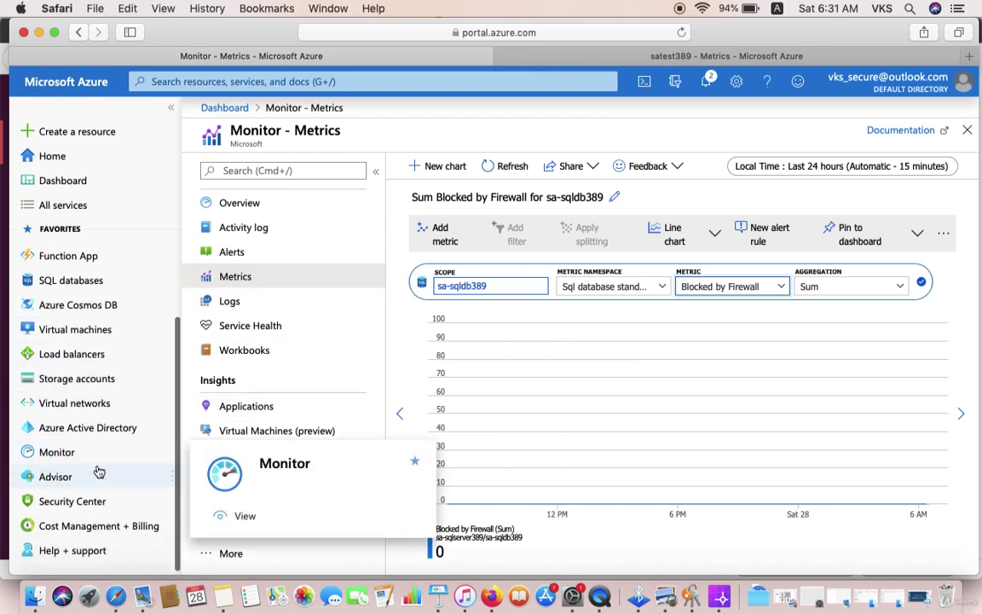
click(56, 282)
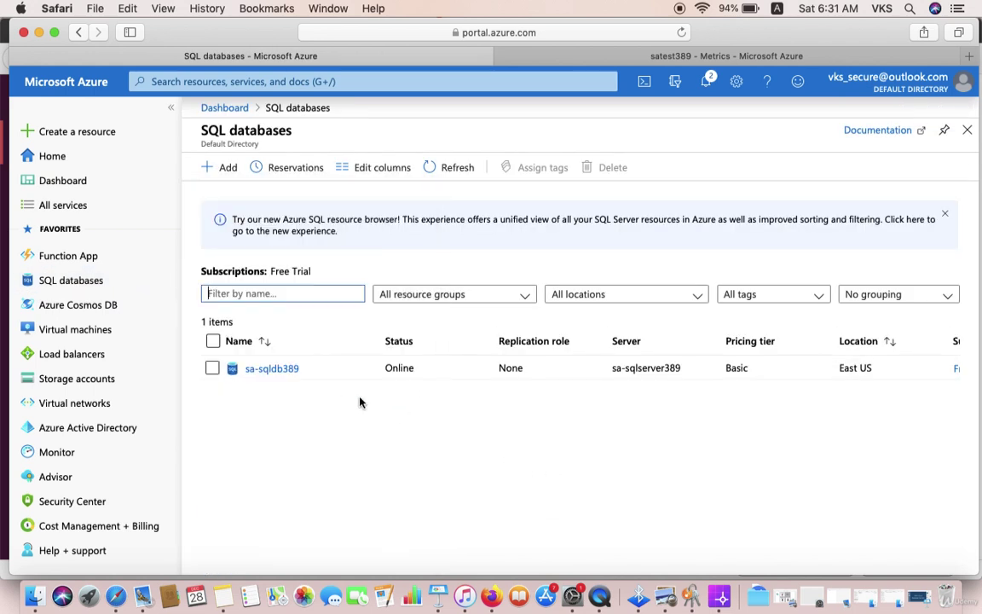
click(277, 369)
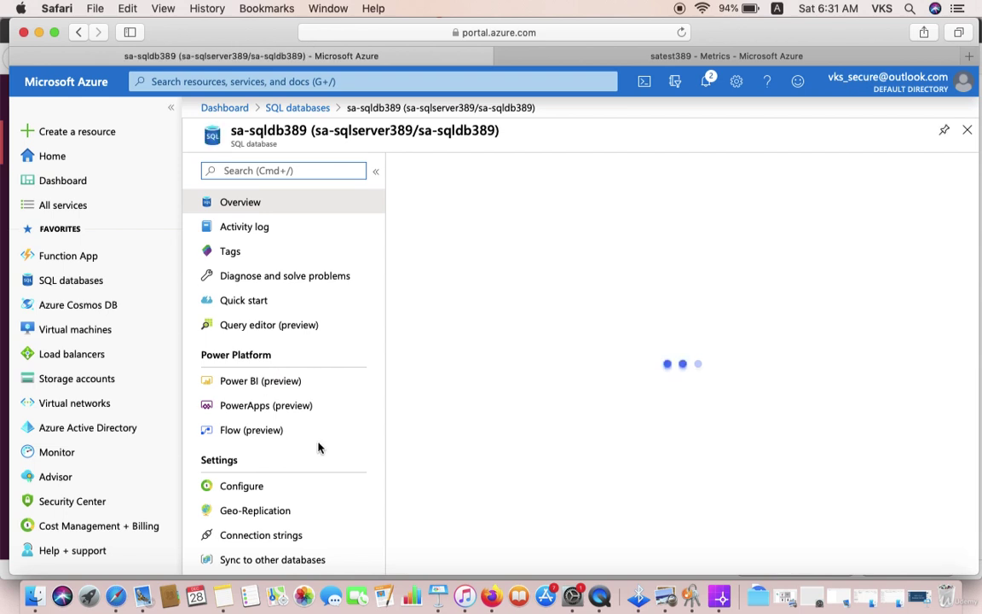
scroll(318, 452, down, 7)
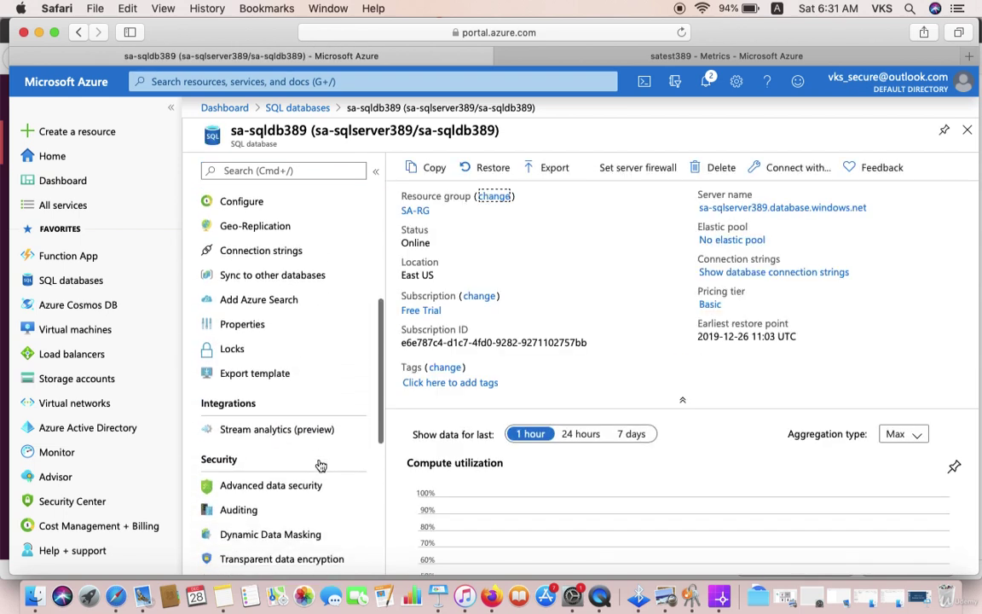
scroll(320, 465, down, 8)
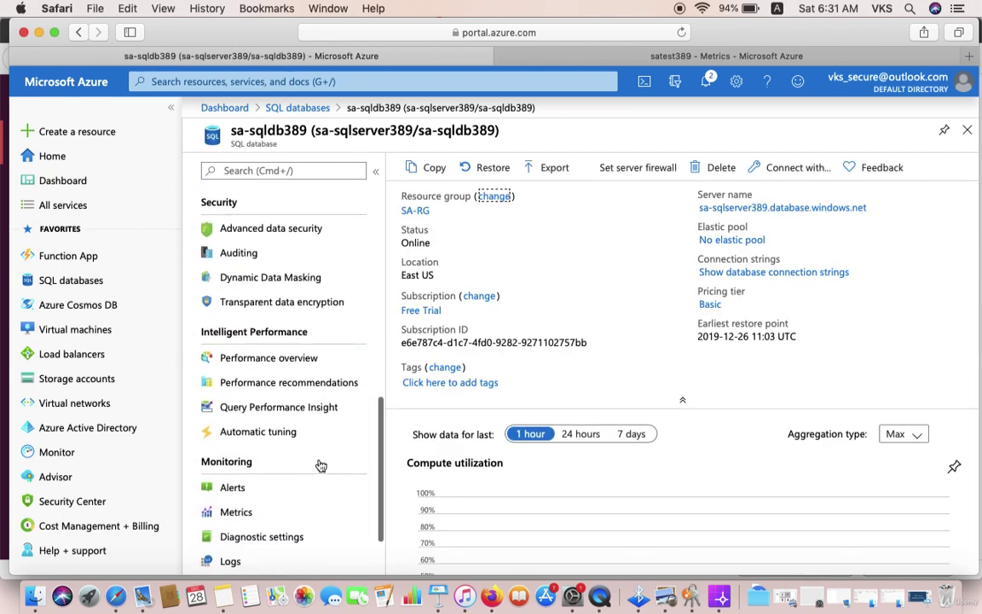
click(237, 510)
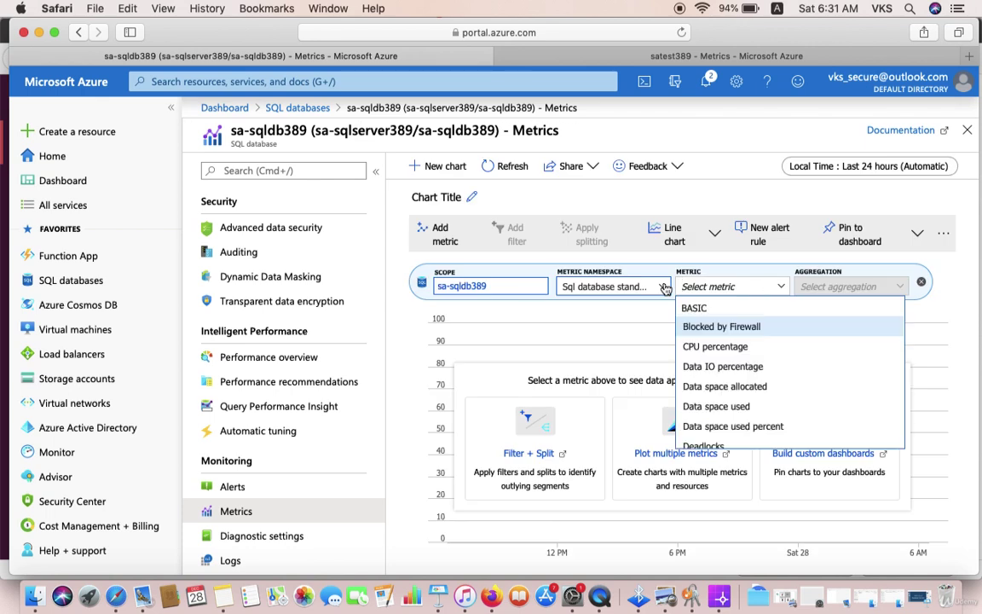